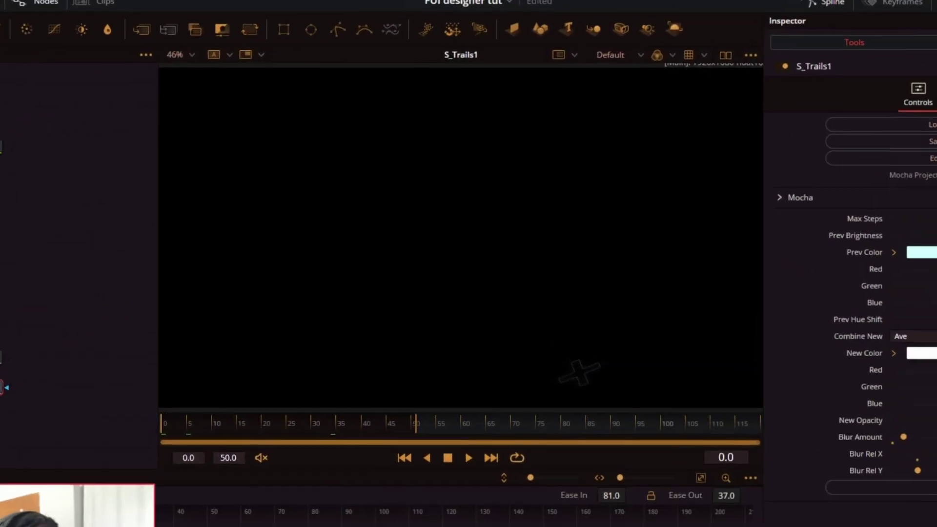
Step: Play back the trails animation and adjust the New Opacity of S_Trails1
key("space")
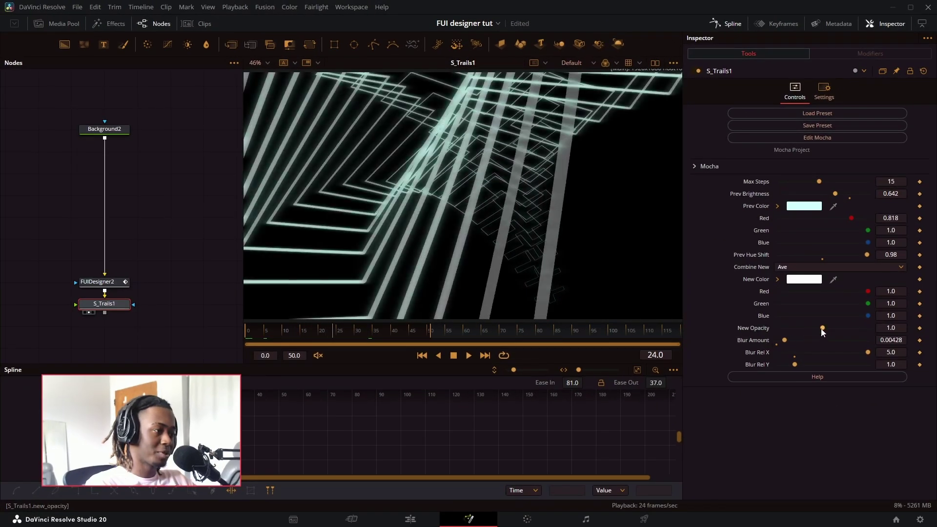
left_click_drag(821, 328, 845, 326)
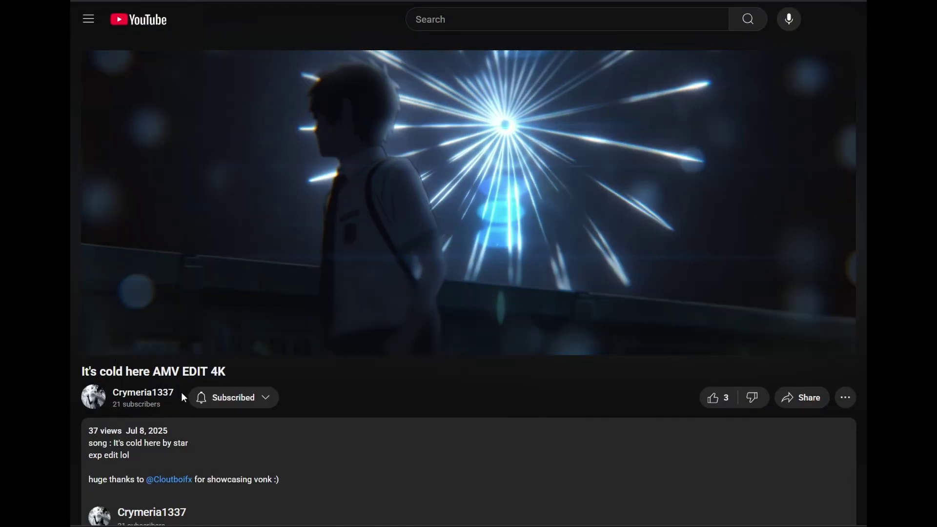
left_click_drag(181, 391, 112, 392)
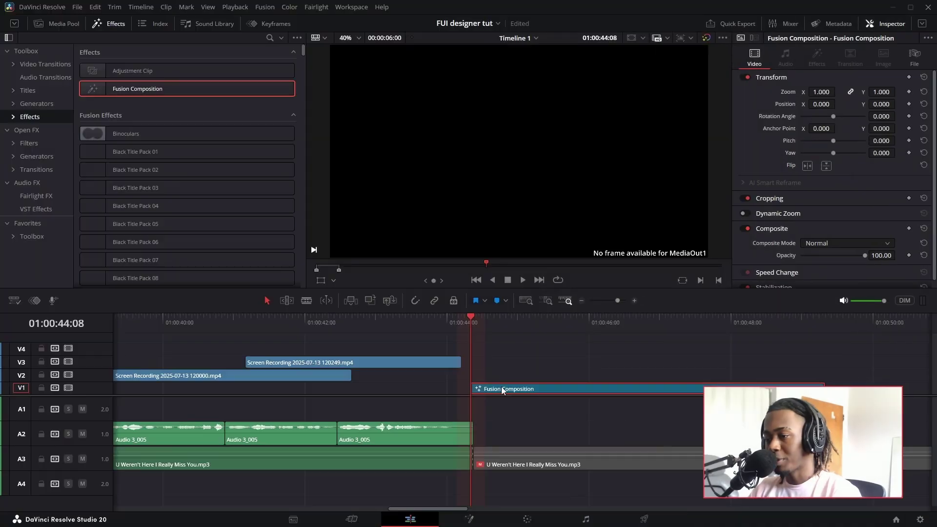
Step: Open the Fusion Composition clip in the Fusion page and launch the Reactor package manager
key("shift+5")
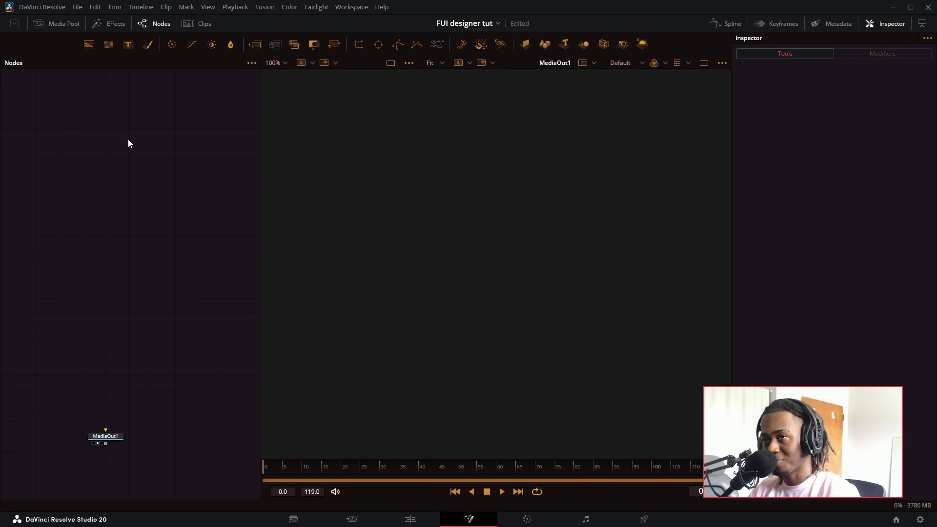
key("shift+space")
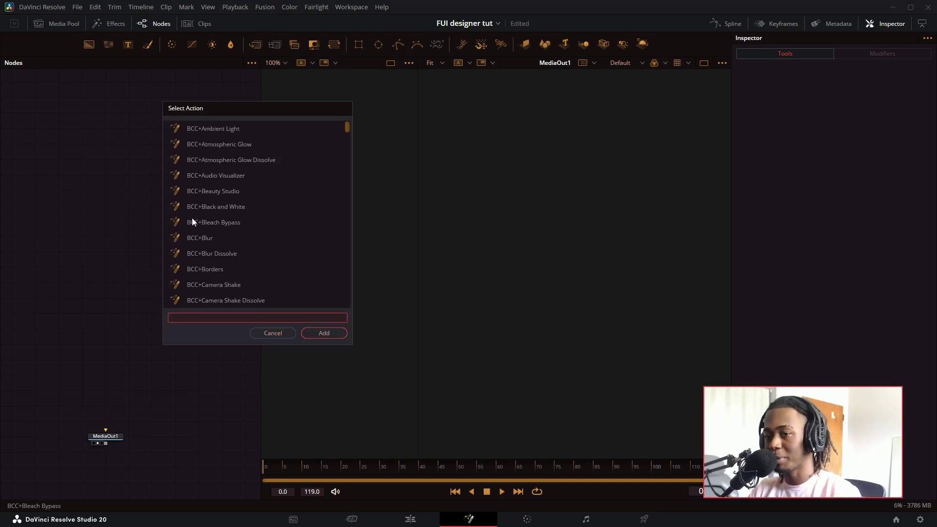
type("reacto")
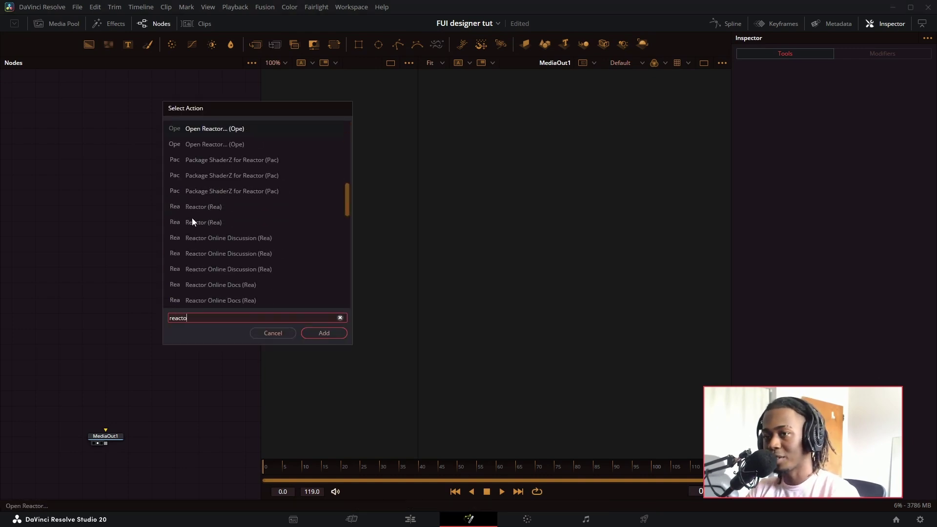
key("Return")
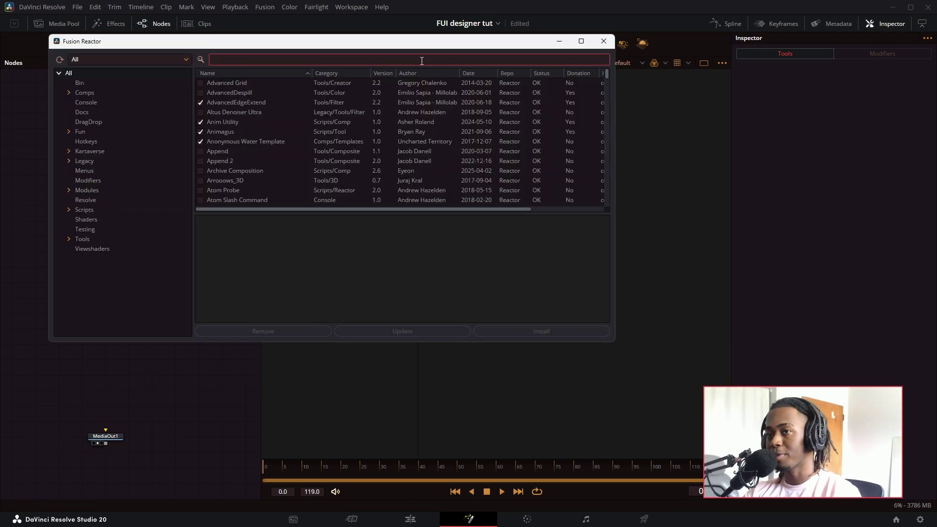
Step: Search Reactor for "fui", review the FUI Designer and FUI SuperShape packages, and dismiss the installation notice
type("fui")
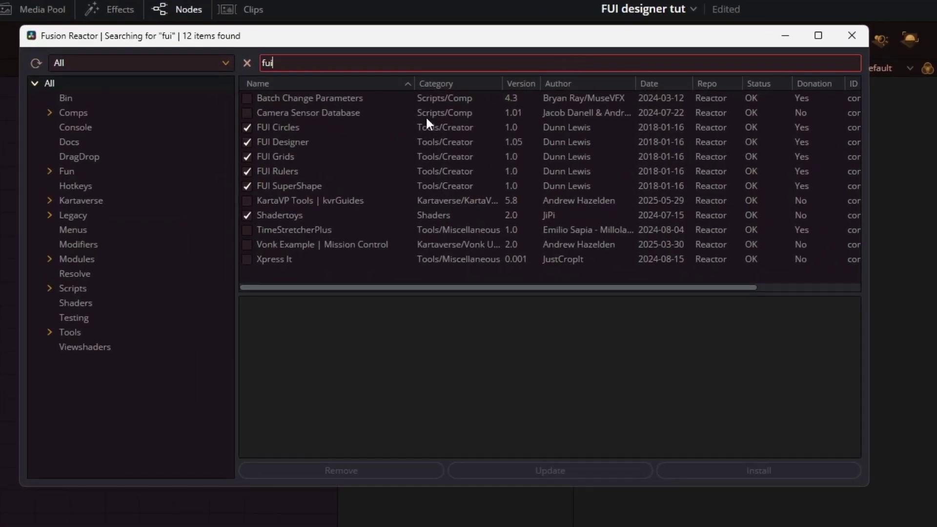
left_click(574, 181)
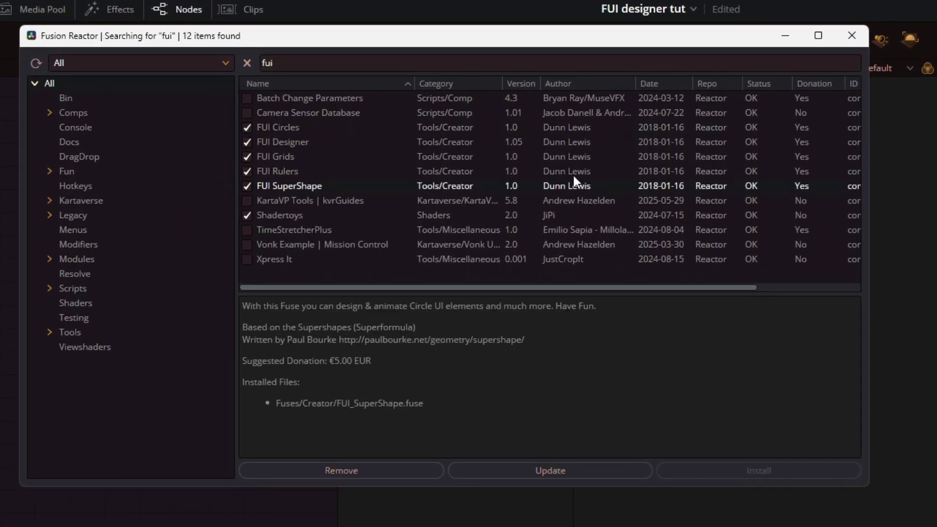
left_click(380, 141)
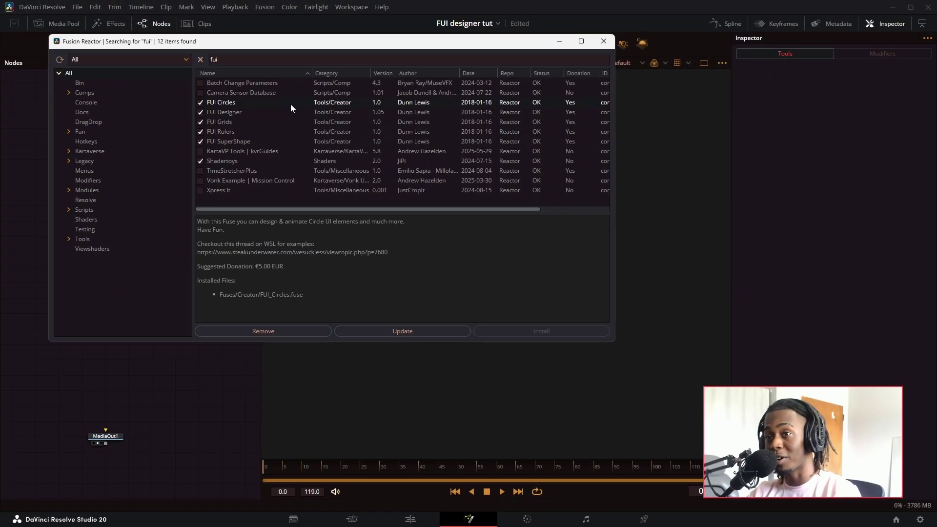
left_click(256, 144)
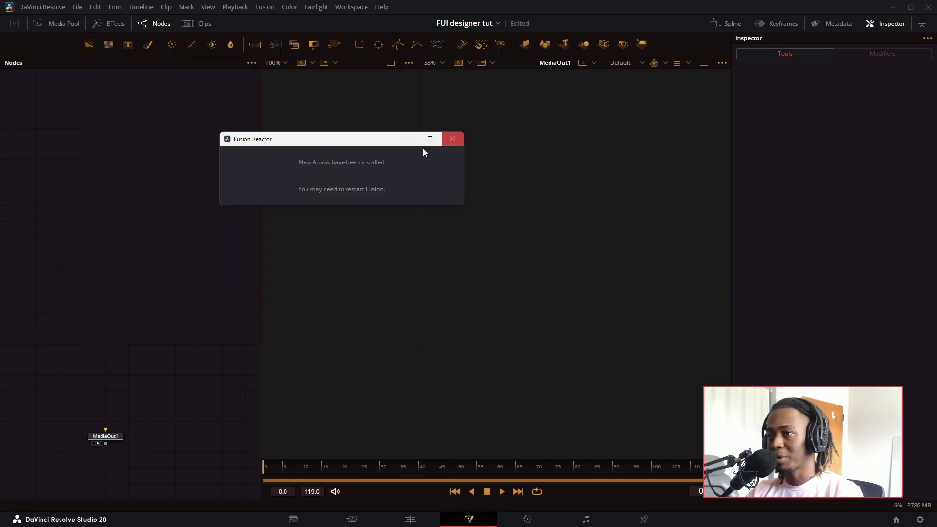
left_click(513, 162)
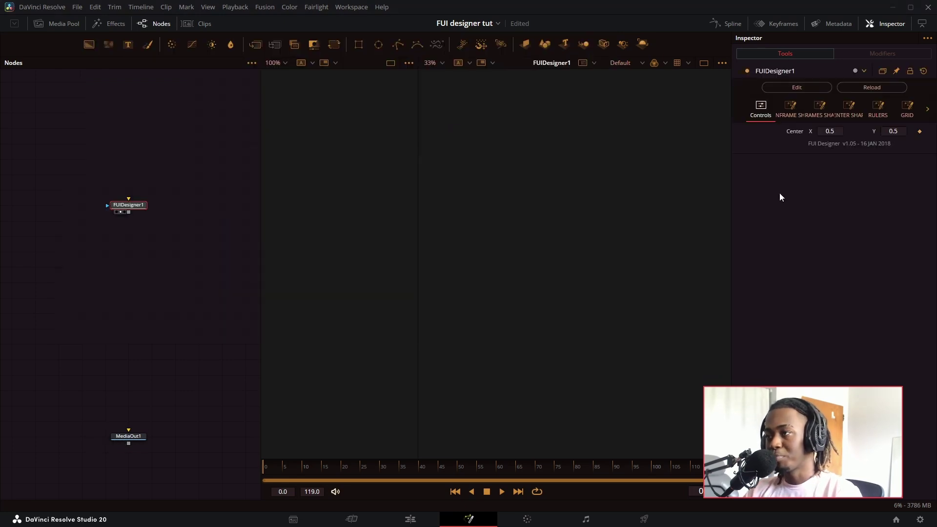
Step: Add a Background node above FUIDesigner1 and connect it to the FUIDesigner1 input
left_click(125, 105)
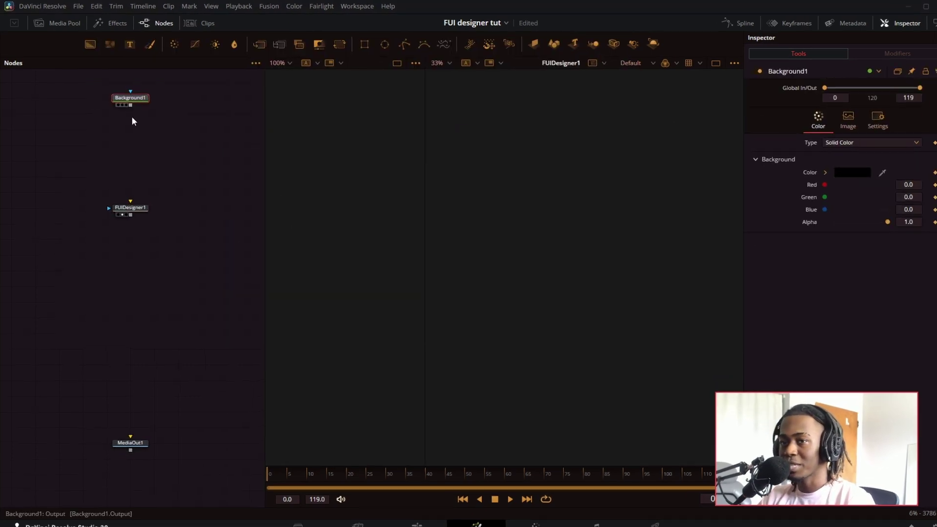
left_click_drag(129, 104, 128, 204)
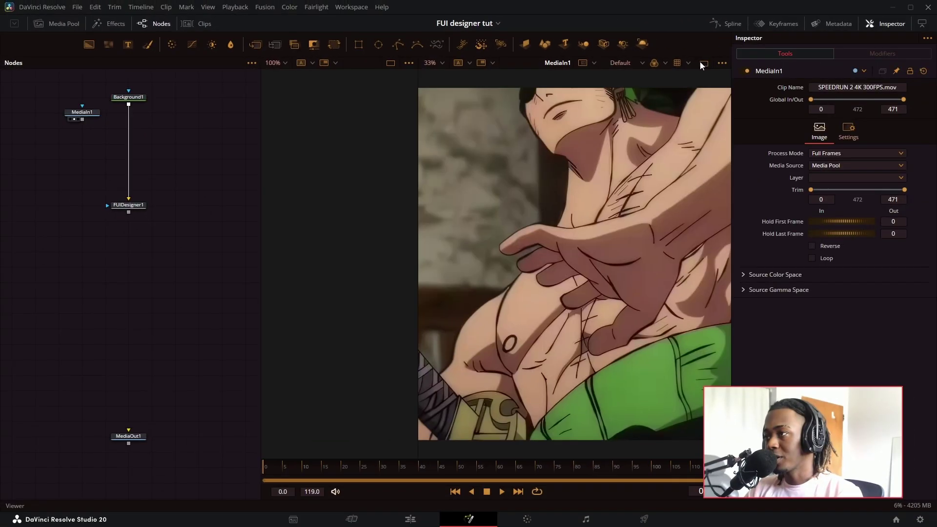
Step: Switch to a single viewer and connect the MediaIn1 clip to FUIDesigner1
left_click(703, 64)
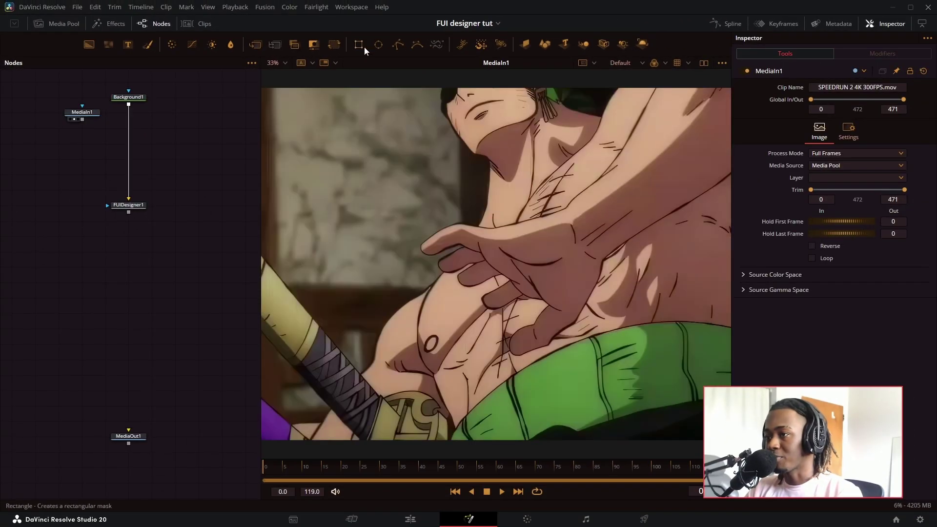
left_click_drag(82, 119, 128, 197)
left_click(128, 204)
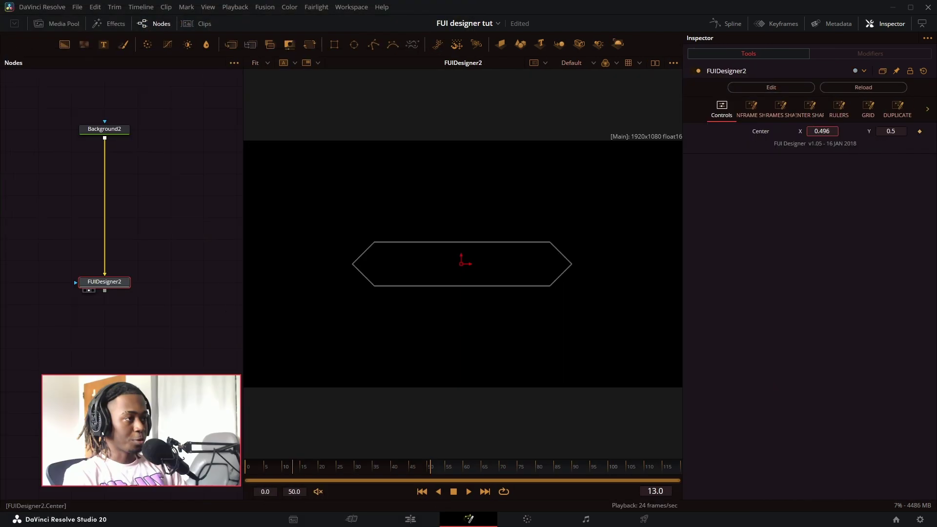
Step: Try shifting the Center position of FUIDesigner2
mouse_move(822, 130)
left_mouse_down()
mouse_move(781, 131)
mouse_move(813, 130)
left_mouse_up()
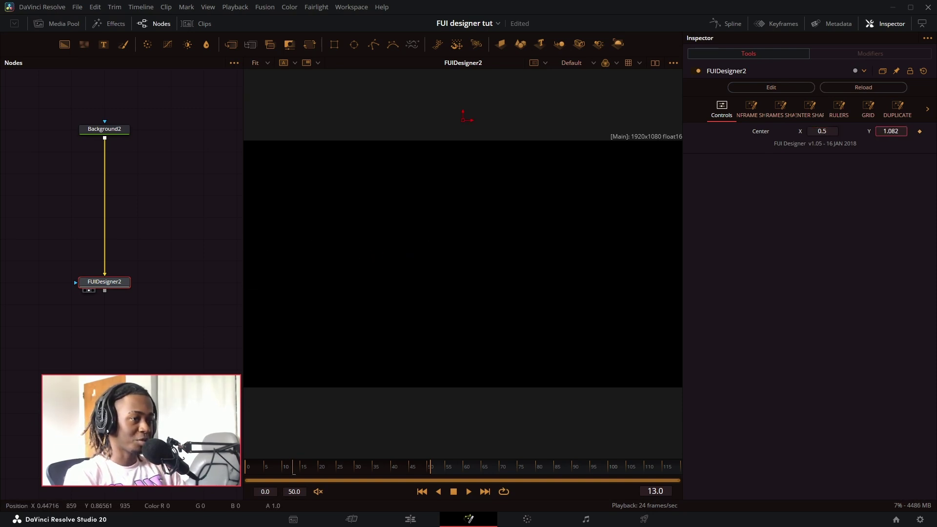
Step: Set the main frame of FUIDesigner2 to width 0.692, height 0.302 and subdivision 7.82
left_click(751, 109)
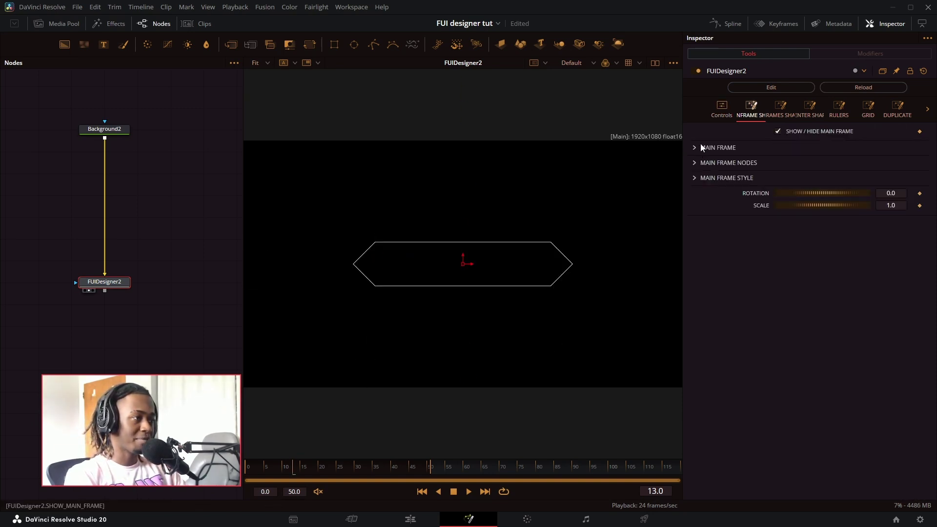
left_click(695, 146)
left_click_drag(787, 173, 818, 197)
Step: Show the main frame's corner nodes and set Corner Nodes Sides to 13
left_click(706, 215)
left_click_drag(858, 237, 807, 239)
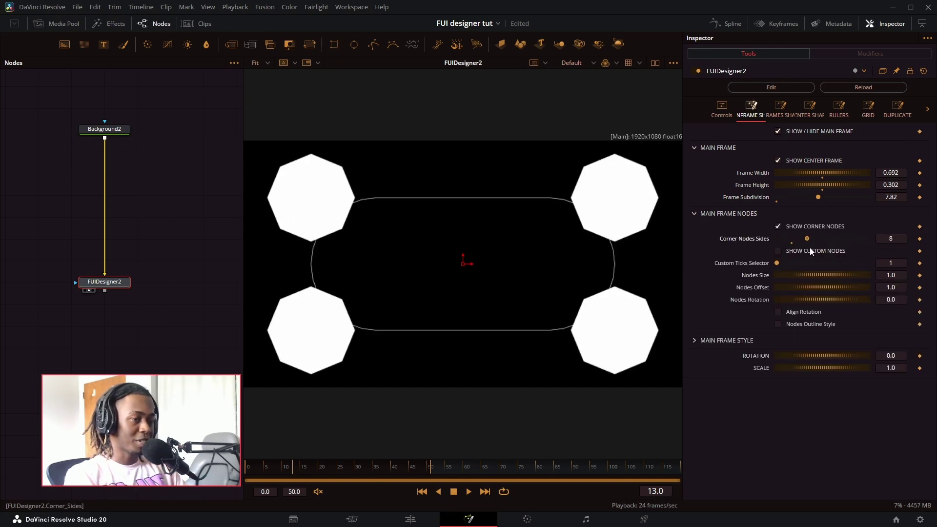
left_click_drag(868, 239, 833, 240)
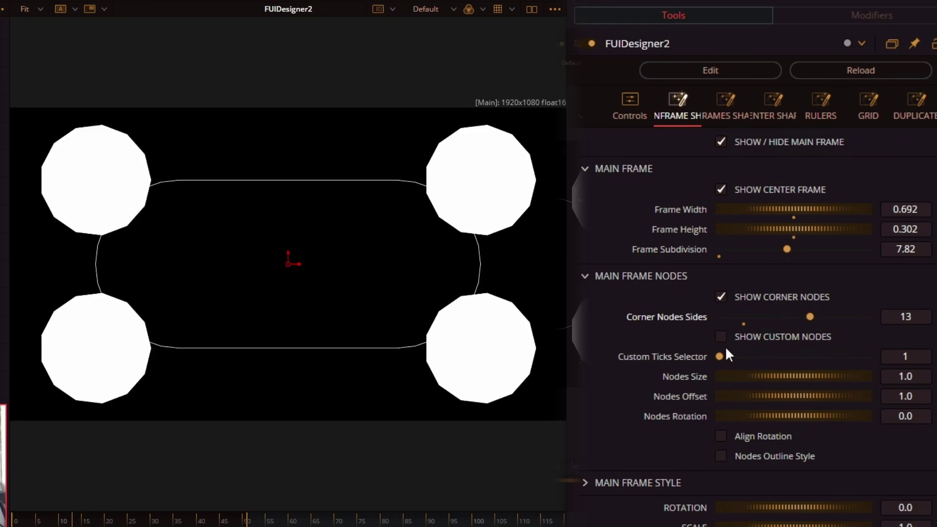
Step: Enable custom nodes on the main frame and set their Show Type to FRAMES
left_click(722, 339)
mouse_move(719, 376)
left_mouse_down()
mouse_move(727, 377)
mouse_move(688, 377)
mouse_move(718, 376)
left_mouse_up()
left_click(719, 356)
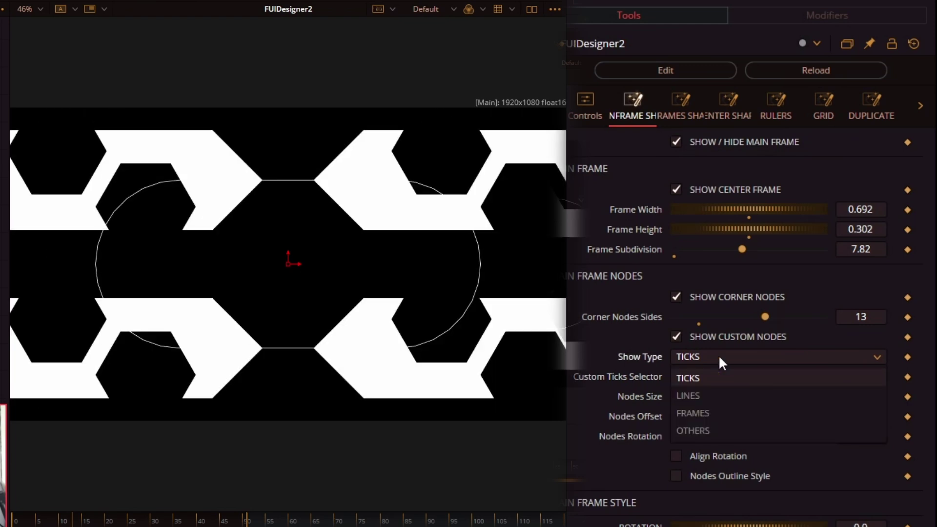
left_click(709, 413)
left_click(715, 356)
left_click(717, 356)
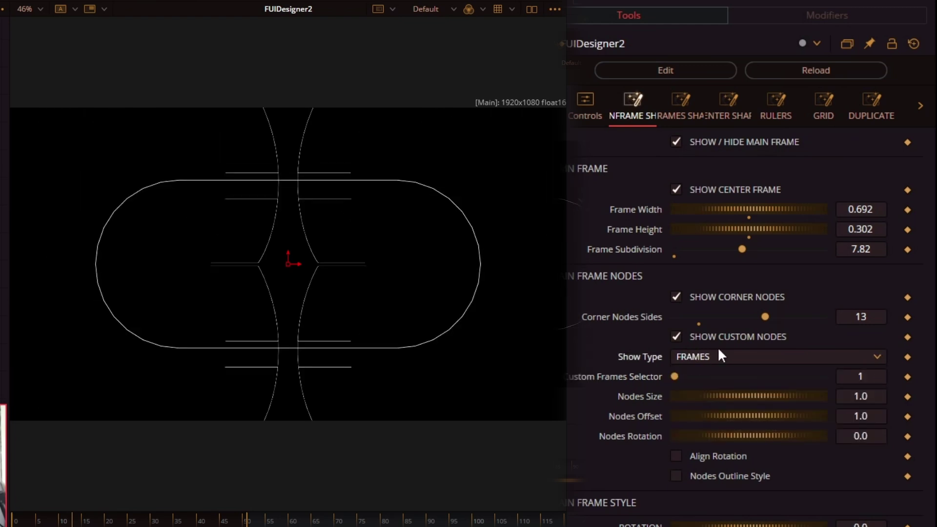
Step: Change the custom nodes' Show Type to OTHERS and try different selector values
left_click(718, 356)
left_click(694, 430)
mouse_move(678, 377)
left_mouse_down()
mouse_move(710, 375)
mouse_move(693, 376)
left_mouse_up()
Step: Set the custom nodes to LINES with selector 8 and aligned rotation, and adjust the main frame's height
left_click(700, 357)
left_click(690, 393)
left_click(675, 459)
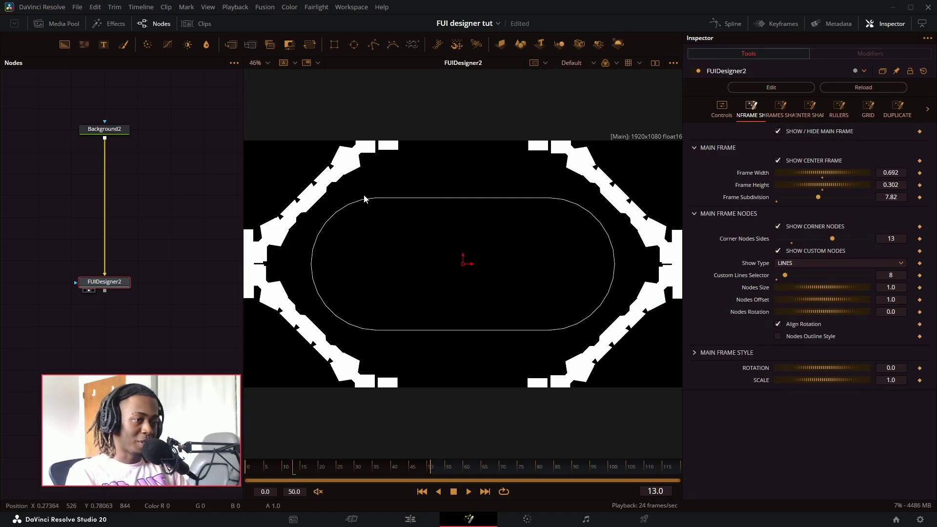
left_click_drag(829, 184, 865, 194)
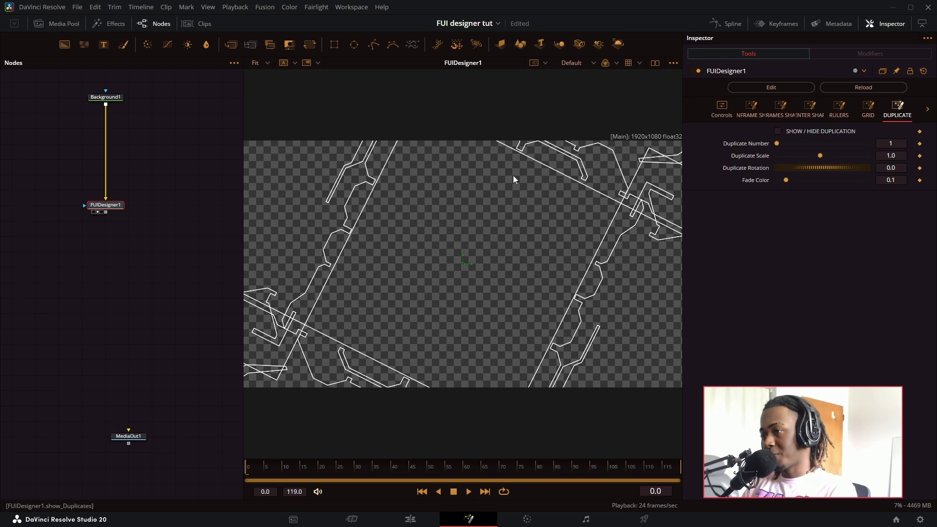
Step: Enable duplication on FUIDesigner1 with Duplicate Number 18 and Duplicate Scale 0.903
left_click(779, 131)
left_click_drag(777, 142, 807, 146)
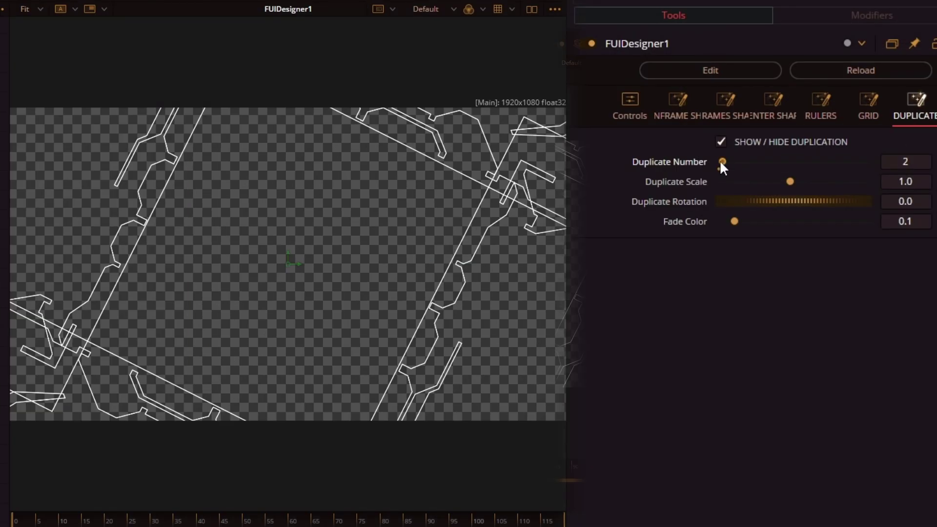
left_click_drag(786, 181, 811, 181)
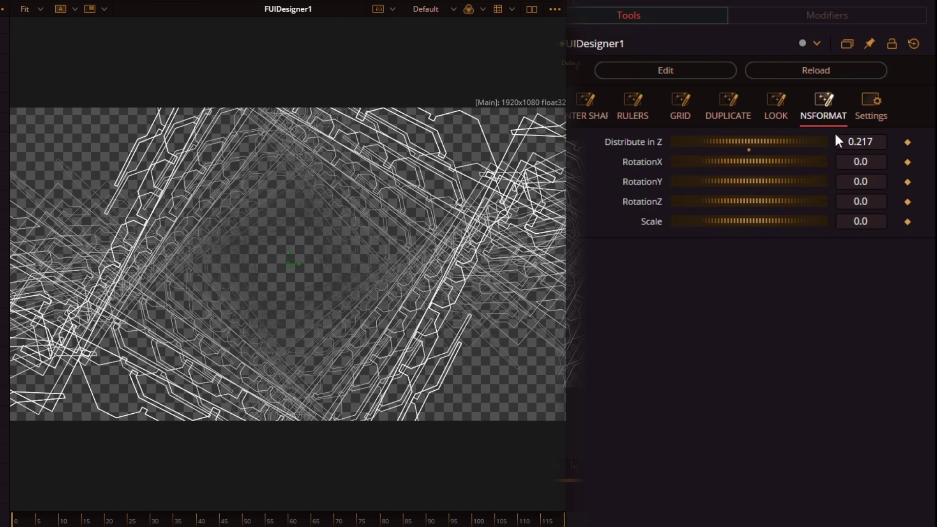
Step: In the transform settings of FUIDesigner1, set RotationX to -50 and Distribute in Z to about 0.523
left_click_drag(790, 161, 765, 162)
double_click(865, 157)
type("-50")
key("Tab")
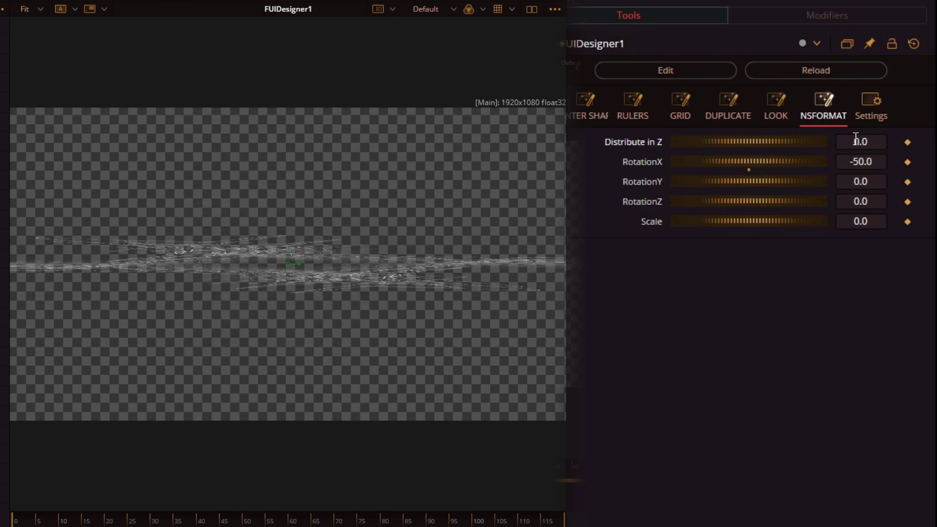
left_click_drag(854, 139, 875, 139)
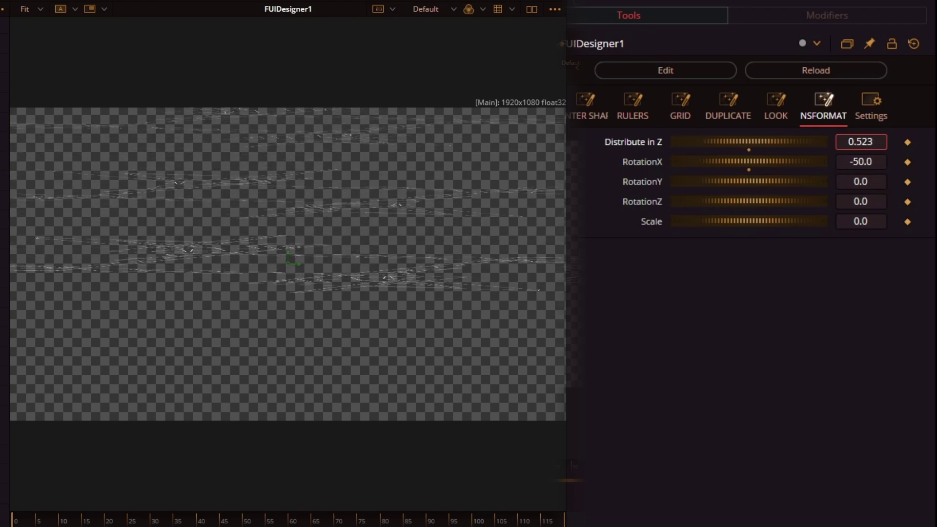
Step: Rotate the FUIDesigner1 design to RotationY -11.5 and RotationZ -3.1
left_click_drag(860, 182, 833, 167)
left_click_drag(892, 169, 888, 170)
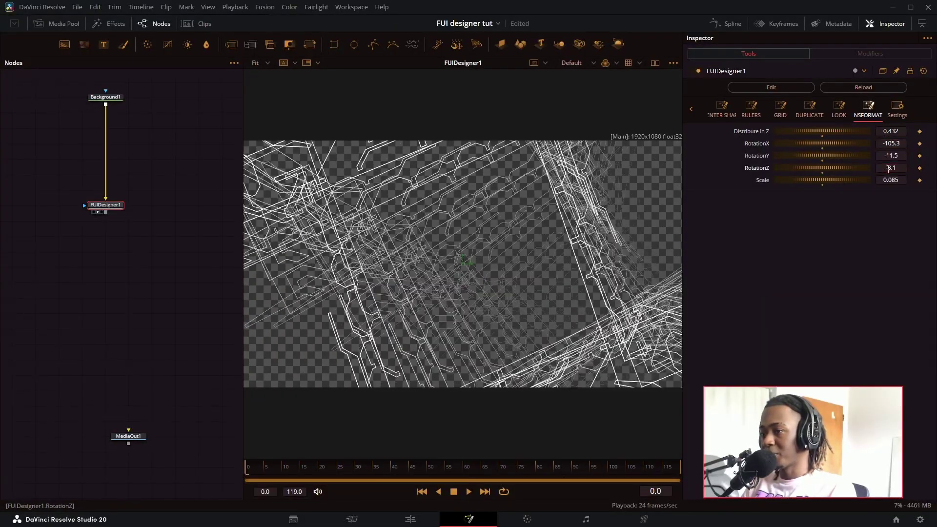
Step: Raise the alpha of Background1 to make the black background opaque
left_click(114, 97)
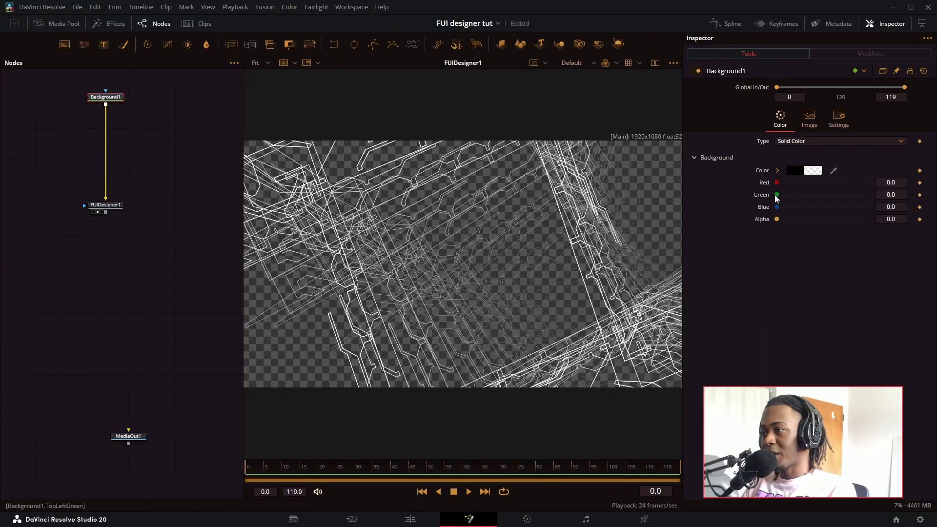
left_click_drag(778, 219, 870, 219)
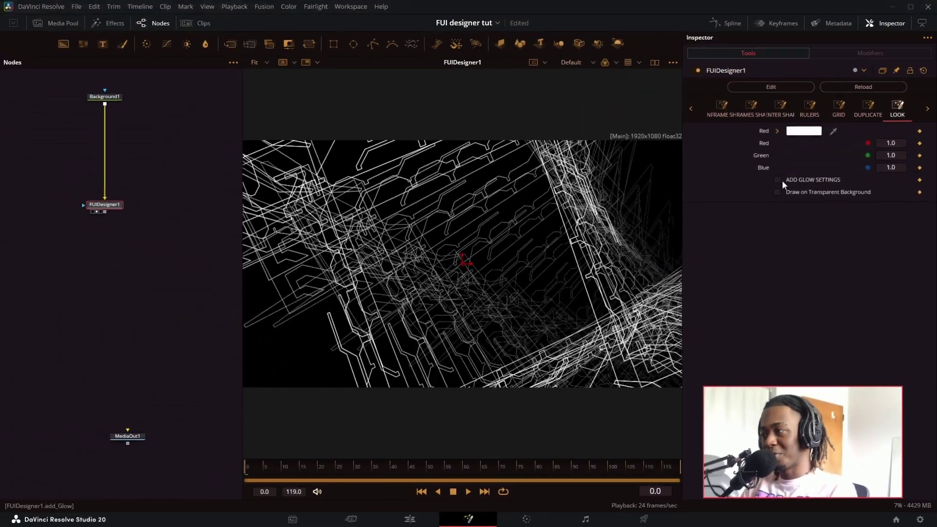
Step: Add a GradientMapItXL node after FUIDesigner1, followed by a Glow It node
key("shift+space")
type("gradient")
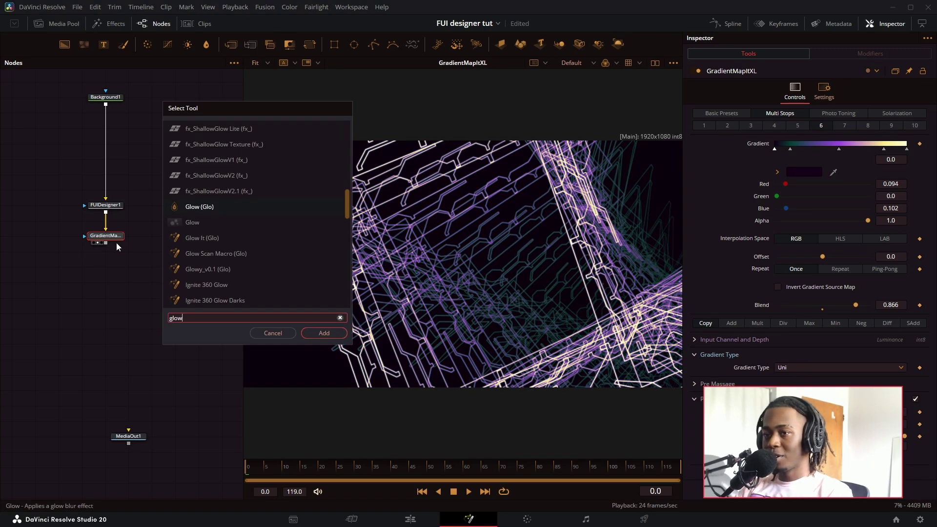
type("it")
key("Return")
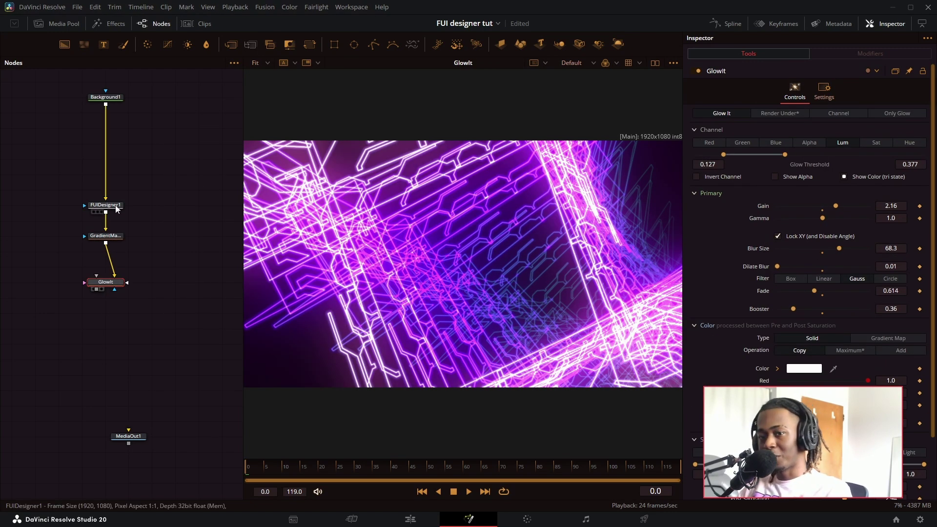
Step: Animate the rotation of FUIDesigner1 by changing its RotationX, RotationY and RotationZ values at frame 50
left_click(118, 209)
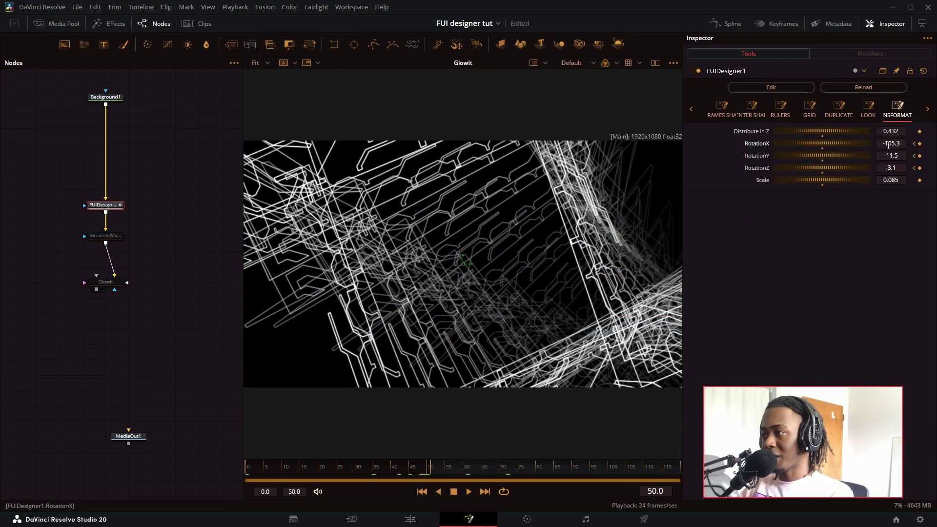
mouse_move(888, 146)
left_mouse_down()
mouse_move(928, 146)
mouse_move(871, 146)
mouse_move(880, 146)
left_mouse_up()
left_click_drag(890, 156, 908, 168)
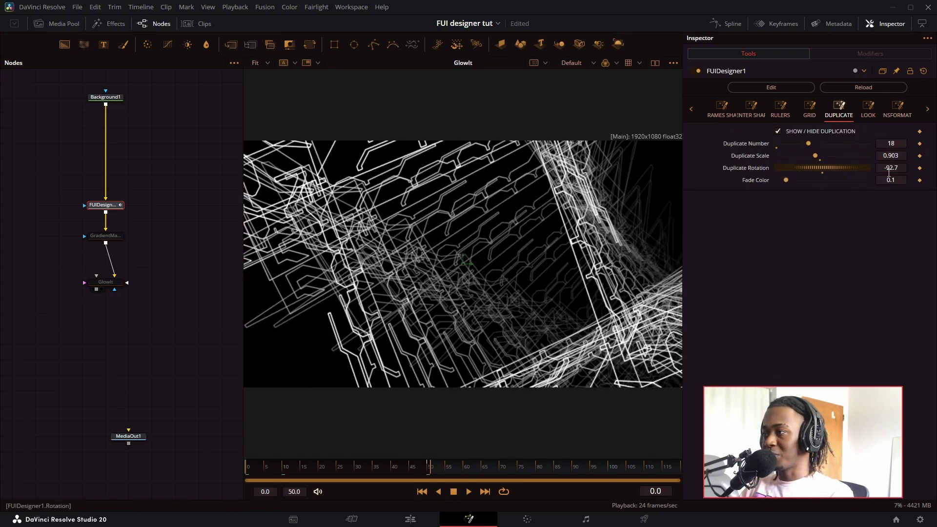
Step: Animate FUIDesigner1's duplication from Duplicate Number 1 and Duplicate Rotation -108.0 at frame 0, and play the result
left_click_drag(795, 145, 785, 147)
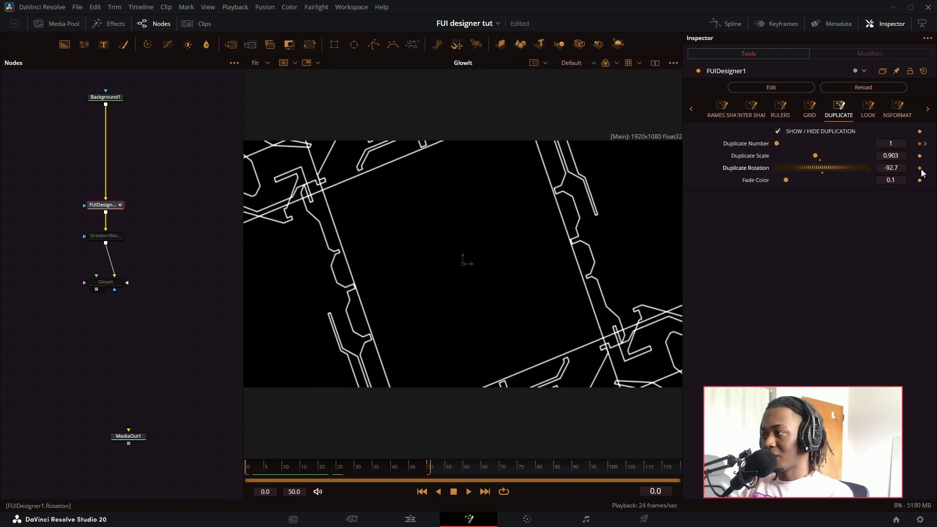
left_click_drag(341, 467, 429, 472)
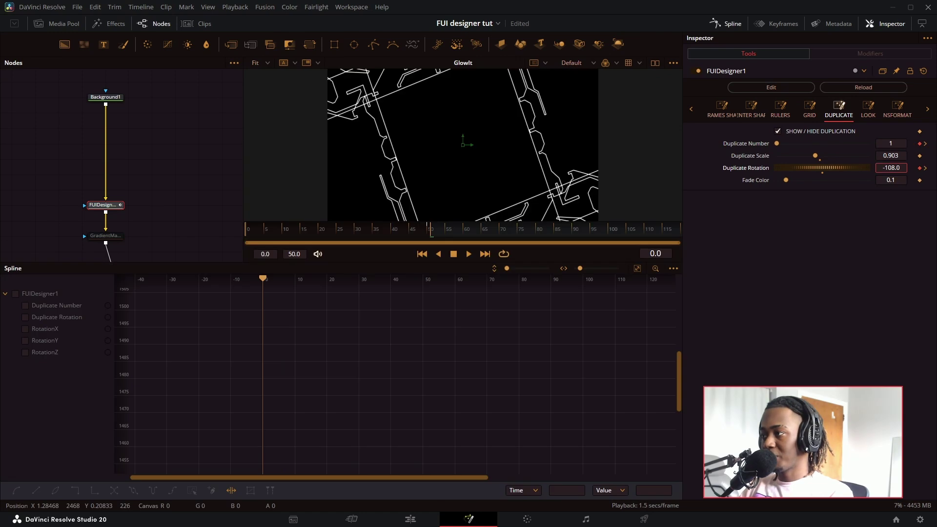
key("space")
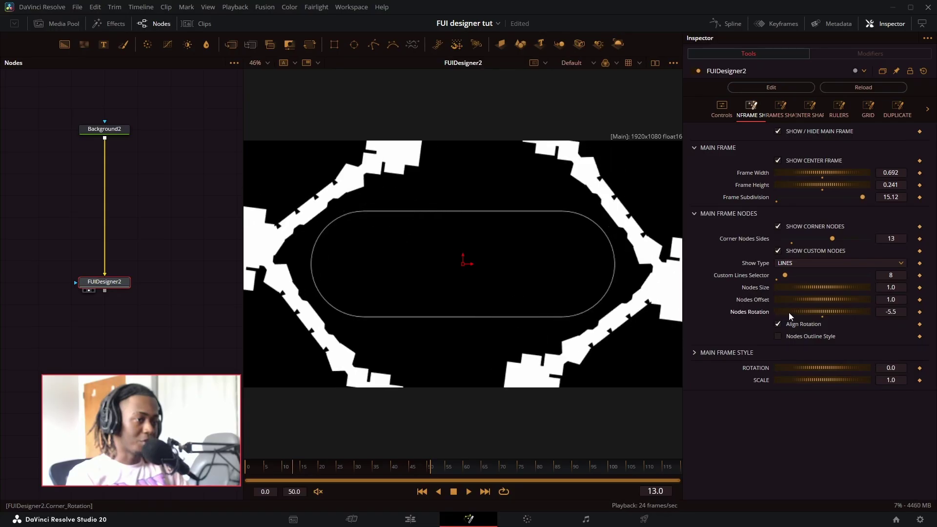
Step: Try different rotation and offset values and the outline style on FUIDesigner2's main frame nodes
left_click_drag(832, 309, 791, 324)
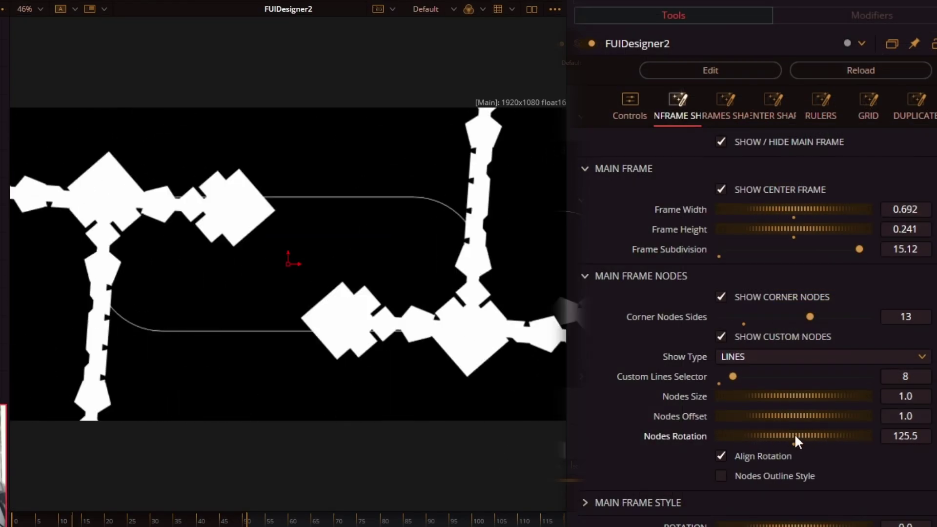
left_click_drag(771, 416, 777, 416)
left_click_drag(782, 414, 725, 415)
left_click(725, 476)
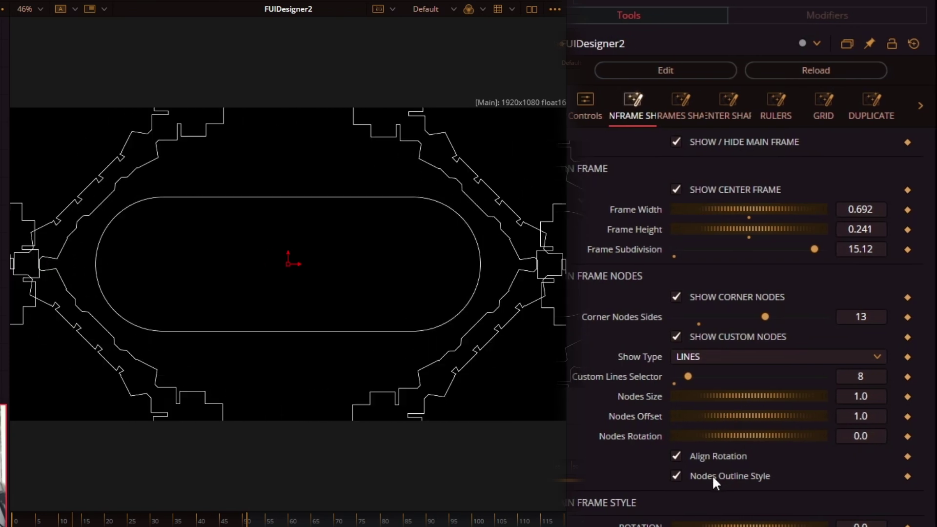
left_click(713, 475)
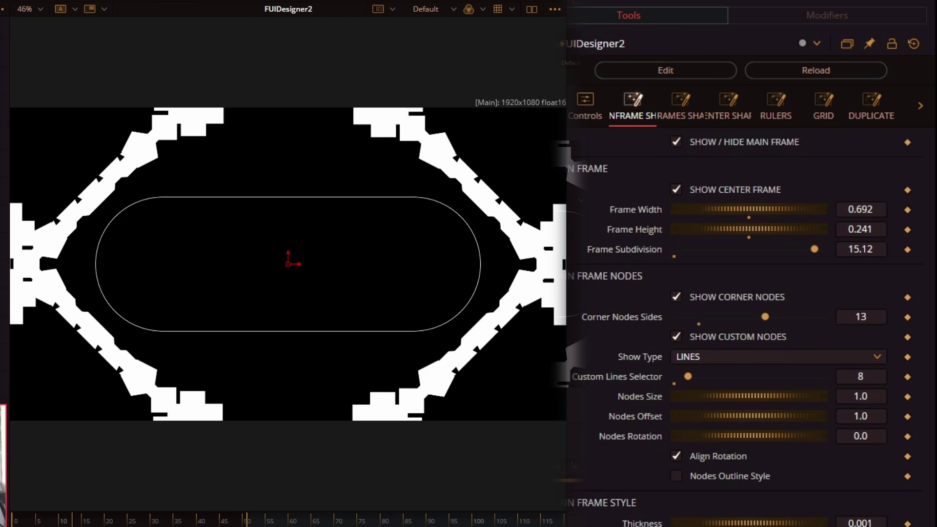
Step: Style FUIDesigner2's main frame as Dash Dot Dot with a Thickness of 0.0223
left_click_drag(781, 523, 800, 523)
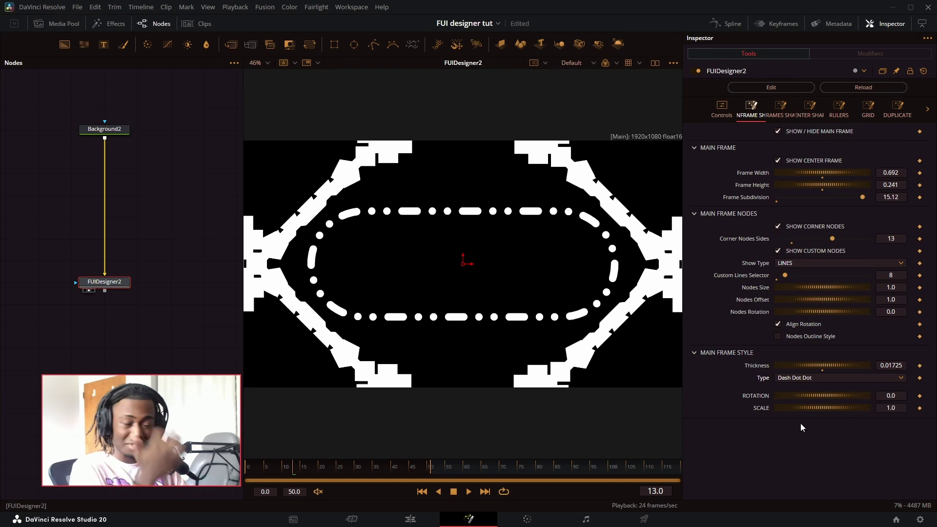
left_click_drag(733, 522, 728, 523)
mouse_move(810, 365)
left_mouse_down()
mouse_move(798, 366)
mouse_move(813, 365)
left_mouse_up()
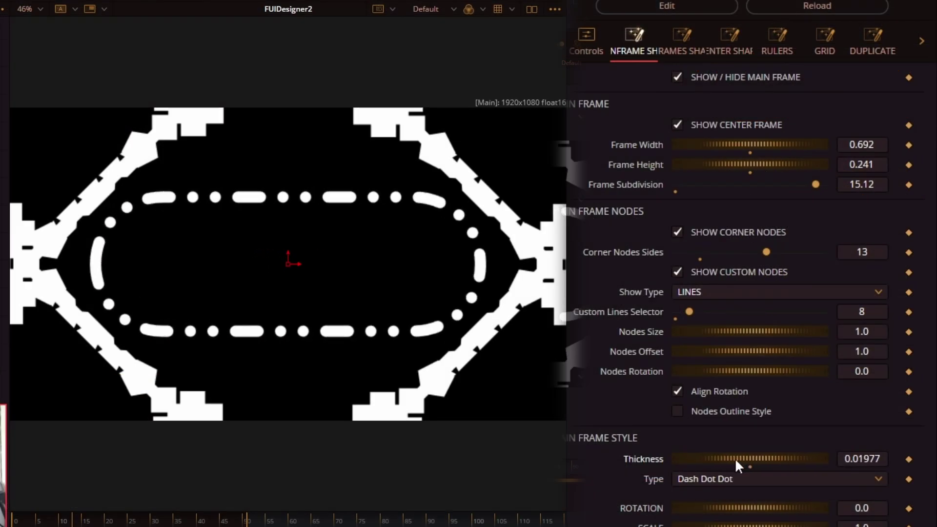
left_click_drag(735, 457, 618, 459)
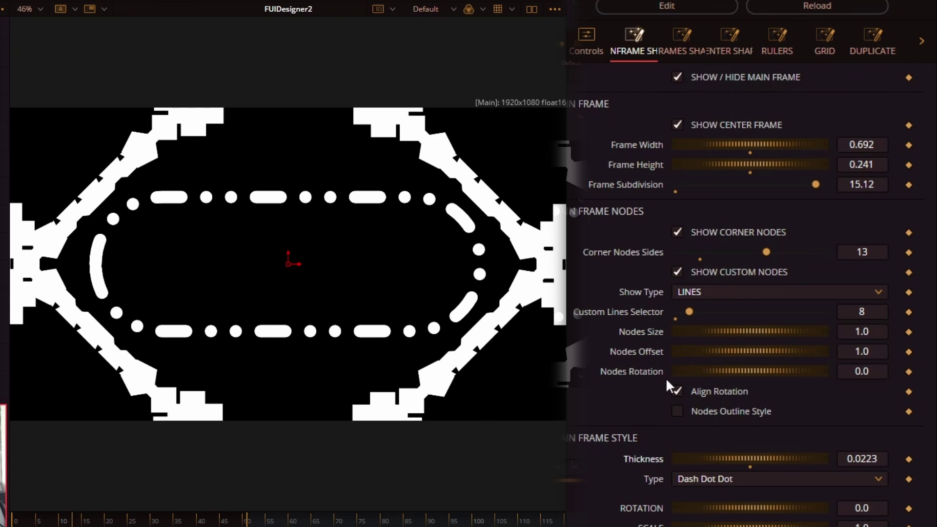
Step: Try scaling down FUIDesigner2's main frame and undo the scale change
left_click_drag(749, 526, 701, 526)
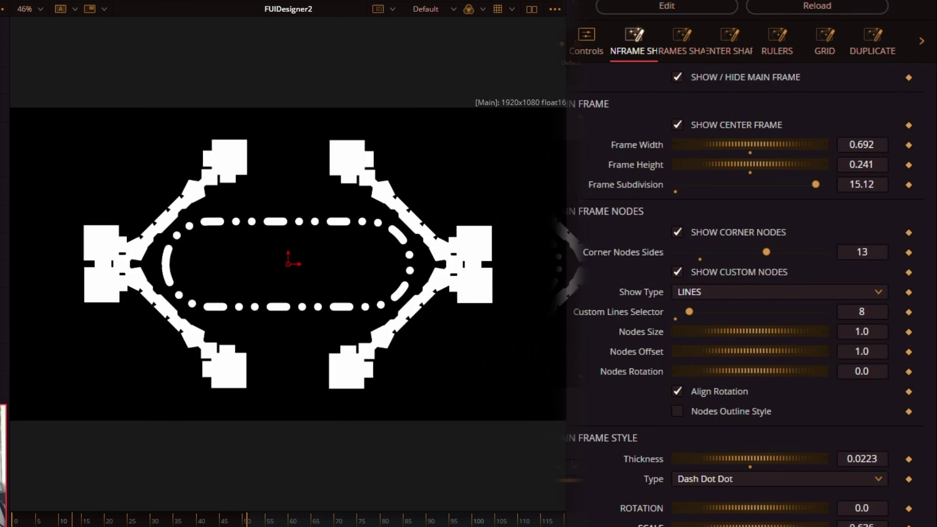
key("ctrl+z")
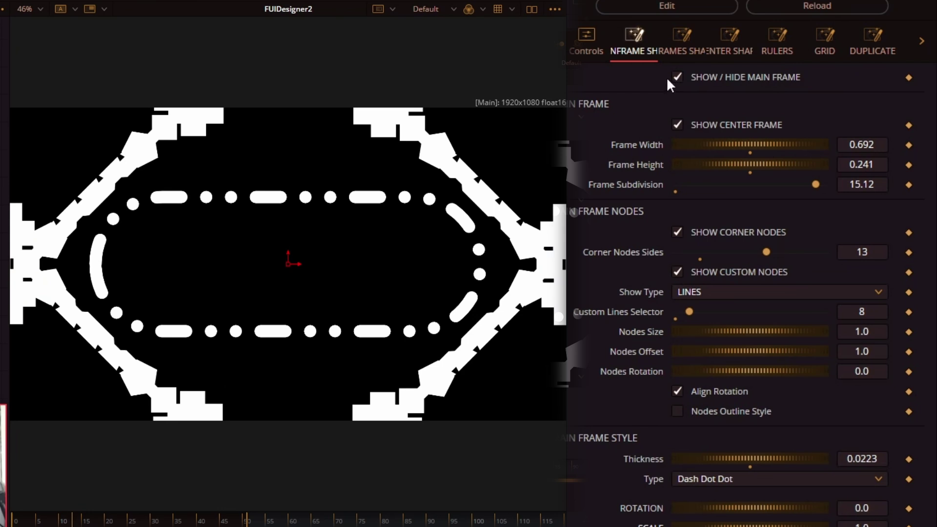
Step: Hide the main frame in FUIDesigner2 and show the top shape of the frames shapes
left_click(679, 76)
left_click(678, 38)
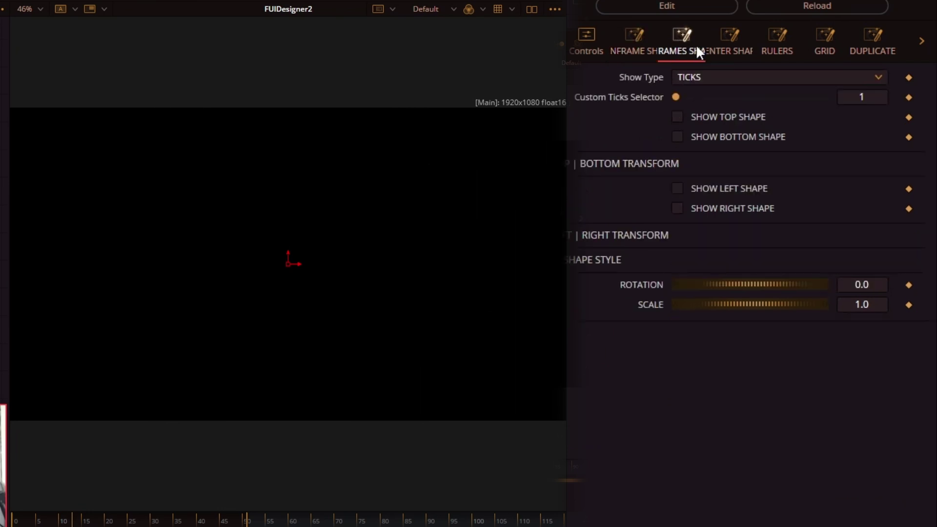
left_click(677, 117)
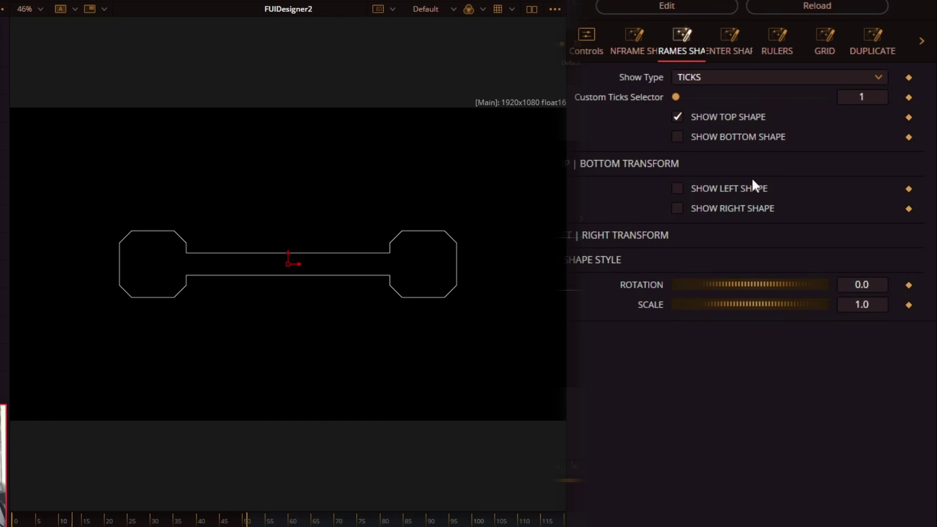
Step: Try the LINES, FRAMES and OTHERS show types for the top shape and return to TICKS
left_click(699, 76)
left_click(701, 114)
left_click(698, 74)
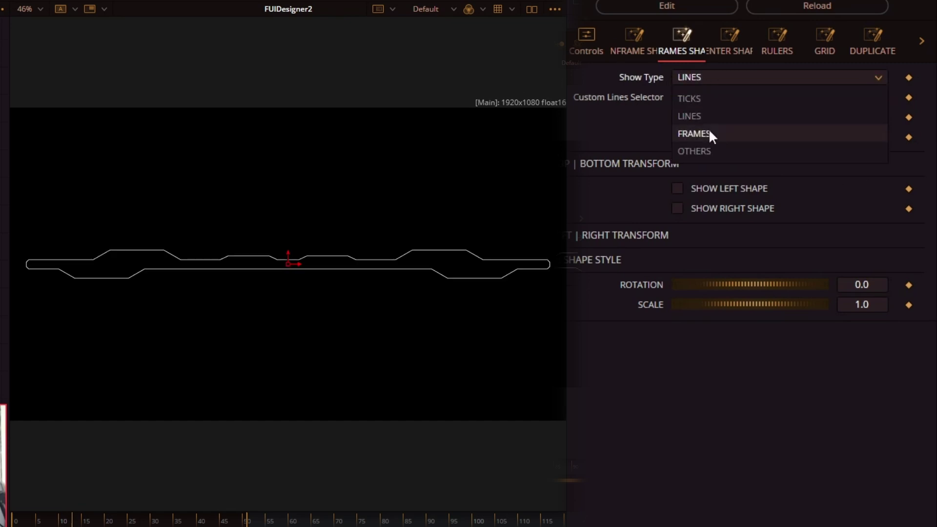
left_click(708, 131)
left_click(699, 77)
left_click(702, 152)
left_click(707, 79)
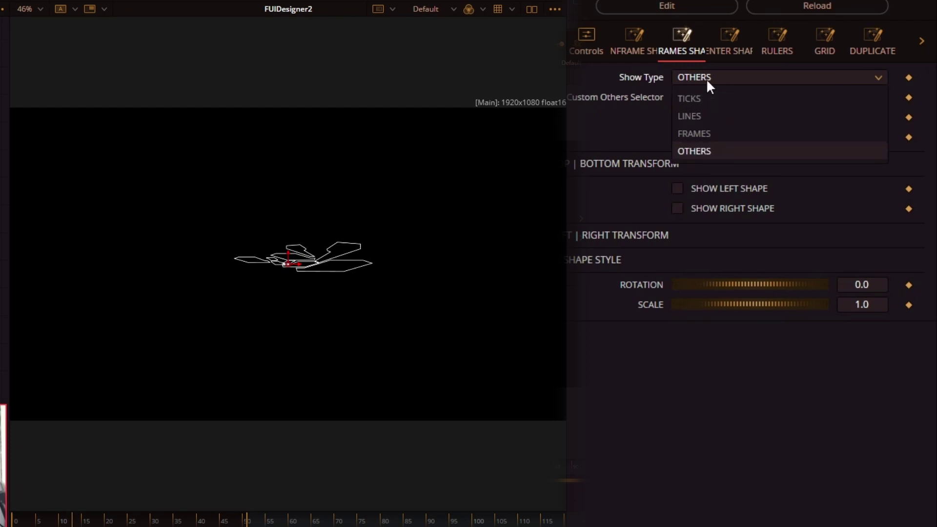
left_click(689, 98)
Step: Show the top shape as TICKS with the Custom Ticks Selector at 45
left_click(635, 49)
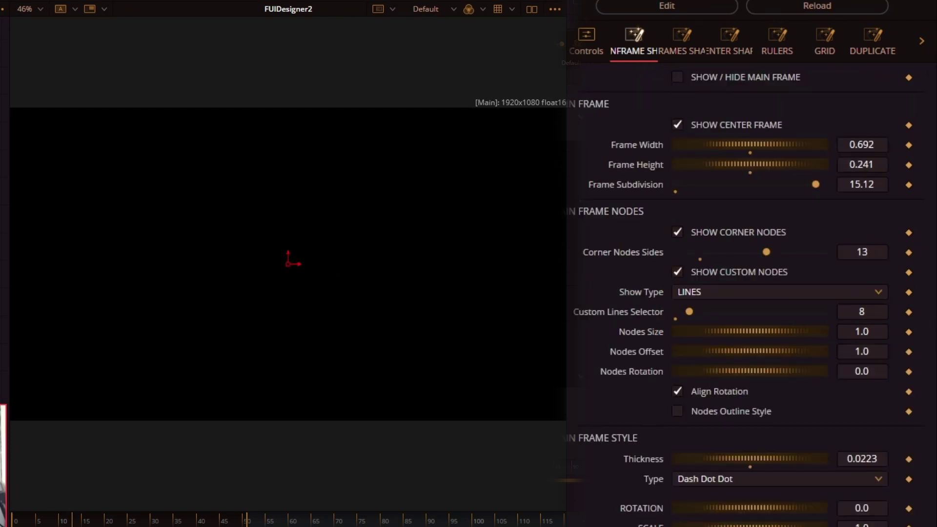
left_click(682, 54)
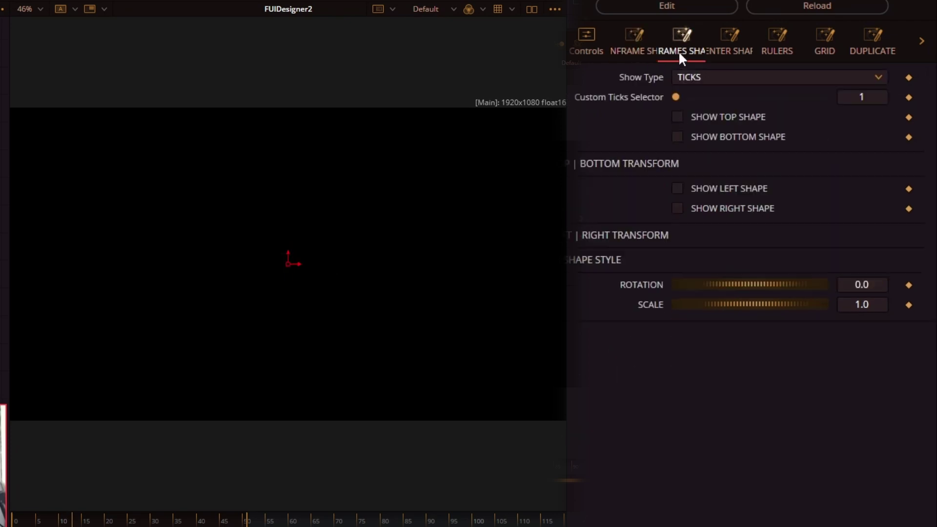
left_click(677, 118)
left_click_drag(676, 96, 758, 98)
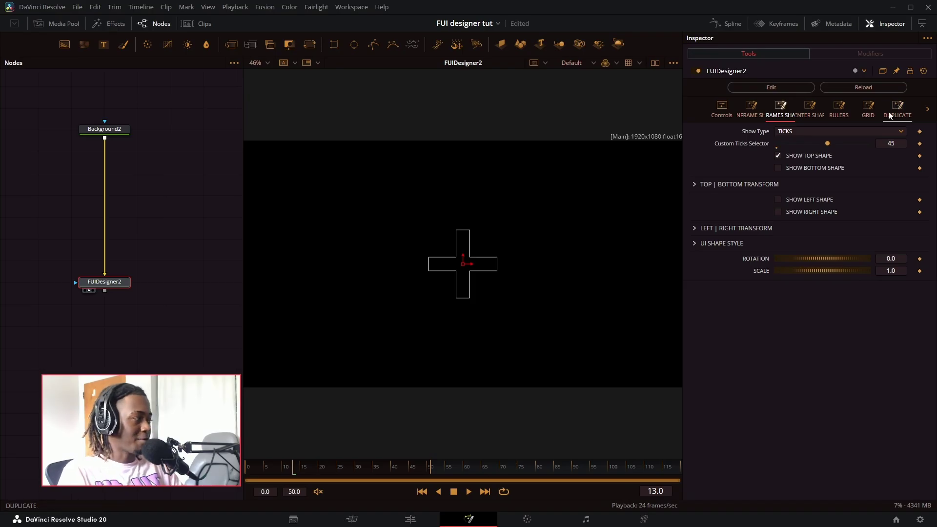
Step: Duplicate the cross shape 20 times with a Duplicate Rotation of 3.6 and raise the Duplicate Scale above 1.0
left_click(889, 115)
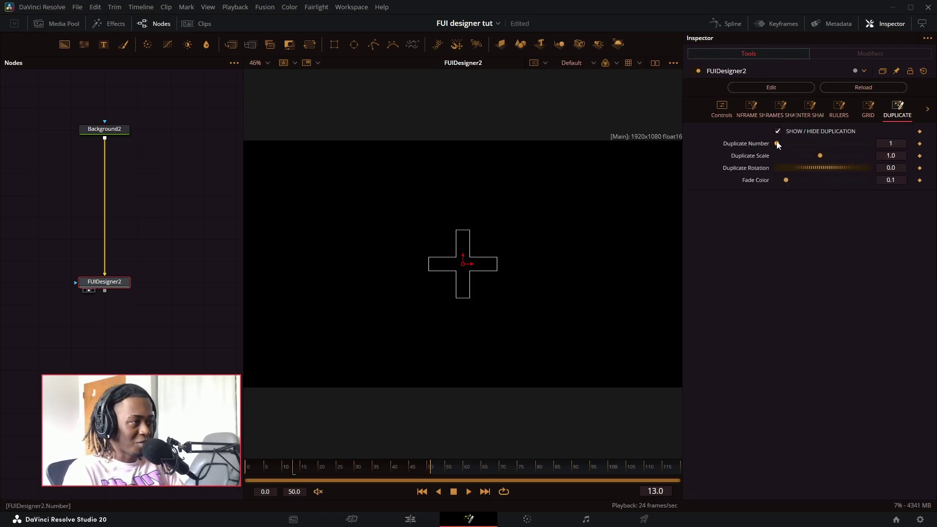
mouse_move(777, 145)
left_mouse_down()
mouse_move(816, 145)
mouse_move(778, 163)
left_mouse_up()
left_click_drag(764, 200, 770, 200)
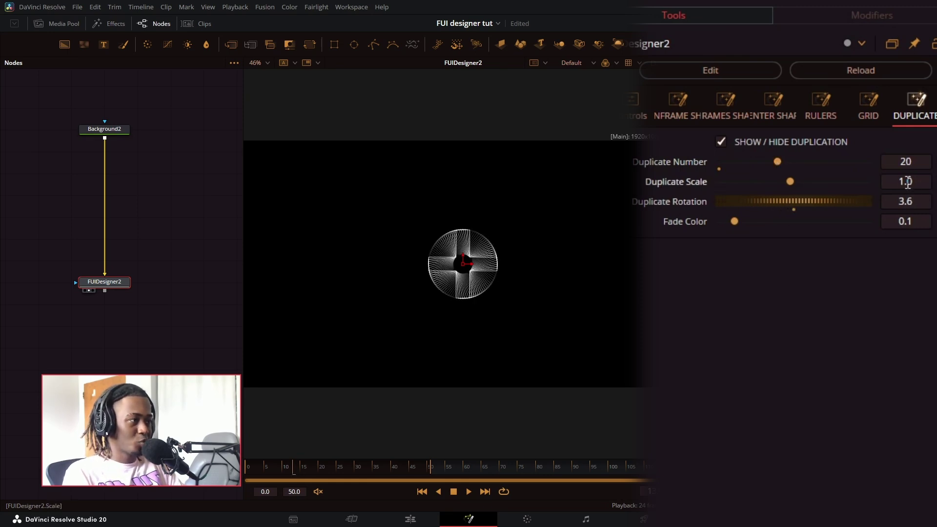
left_click_drag(905, 182, 927, 181)
Step: Transform the duplicates in 3D with Distribute in Z 0.435, RotationY -30.9, RotationZ -39.1 and Scale -1.101
scroll(917, 112, "down", 2)
left_click(920, 119)
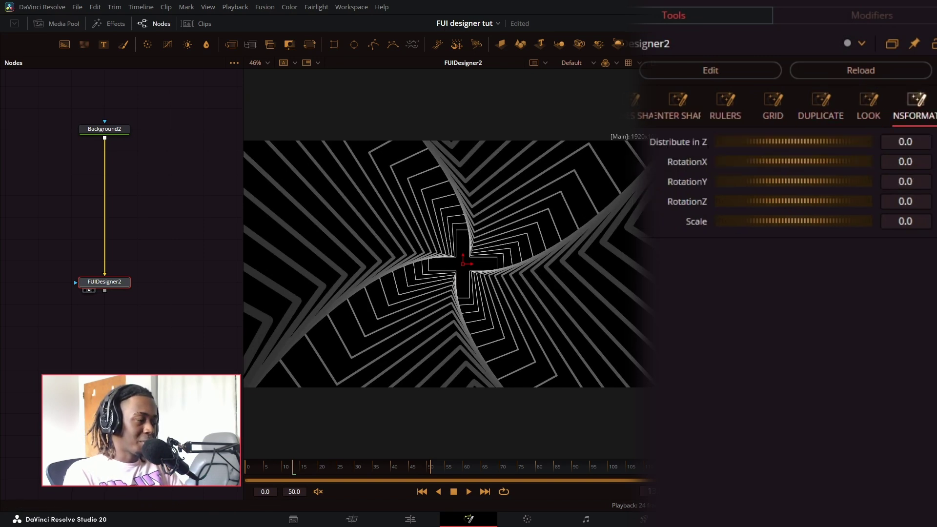
mouse_move(891, 131)
left_mouse_down()
mouse_move(903, 131)
mouse_move(892, 130)
left_mouse_up()
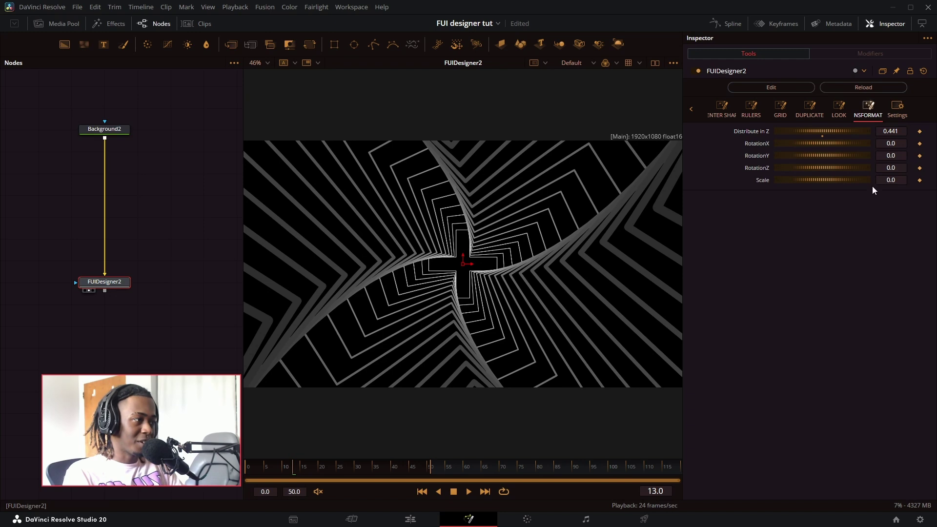
left_click_drag(882, 180, 757, 186)
left_click_drag(890, 167, 859, 156)
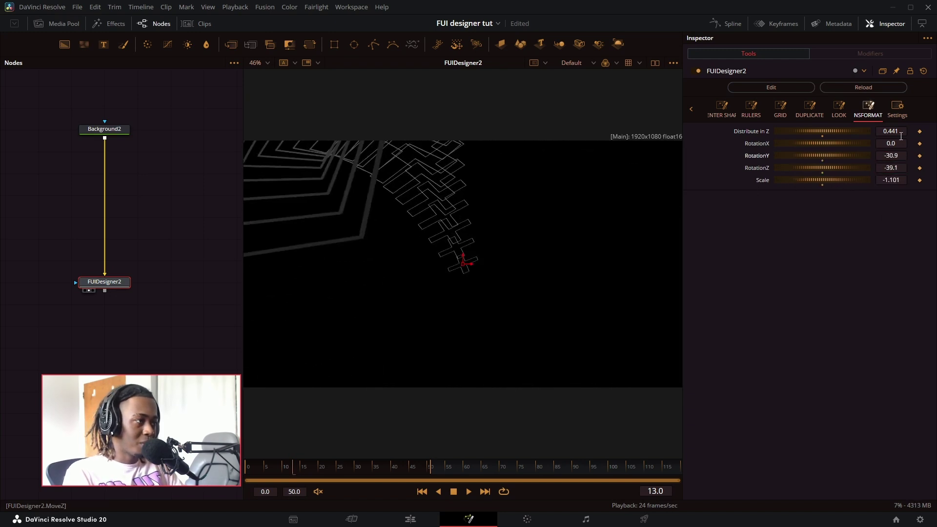
mouse_move(898, 131)
left_mouse_down()
mouse_move(913, 131)
mouse_move(895, 131)
left_mouse_up()
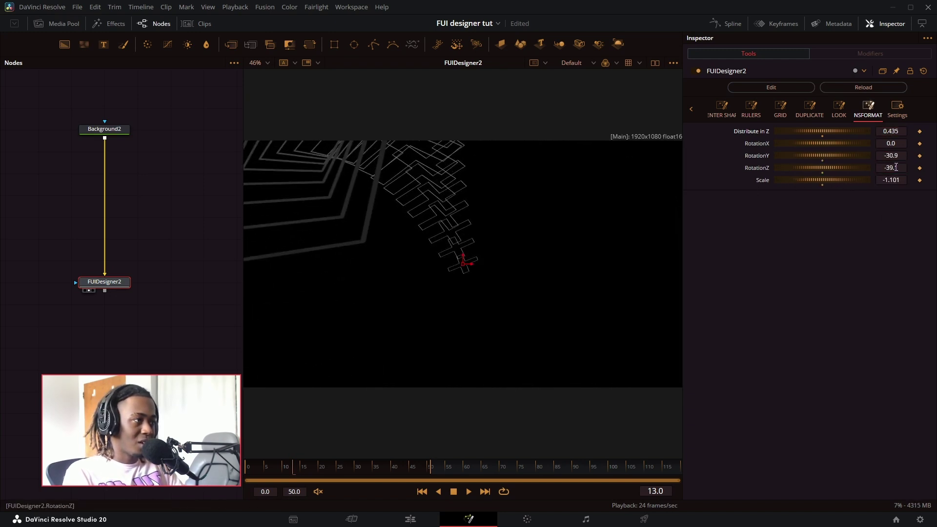
Step: Move FUIDesigner2's center to X 0.662 and Y 0.134
left_click(691, 109)
left_click(725, 115)
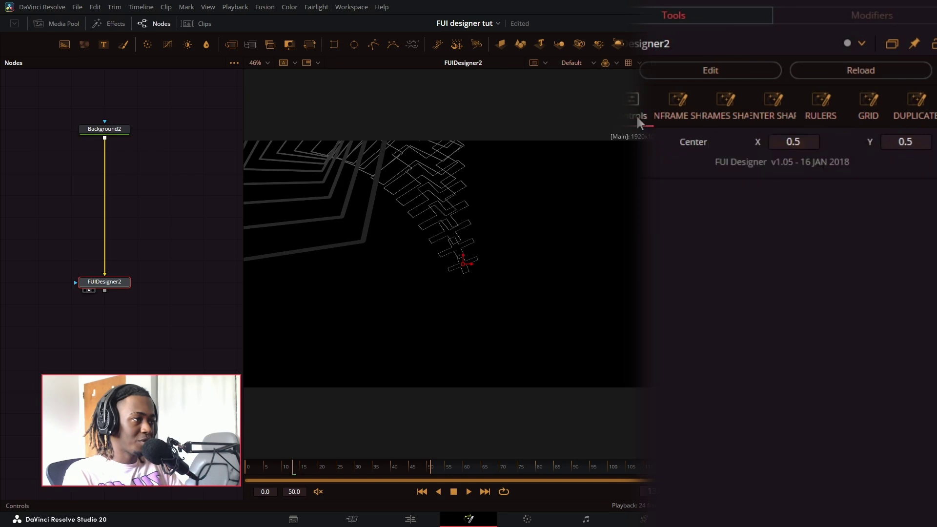
left_click_drag(923, 144, 887, 144)
left_click_drag(793, 142, 810, 142)
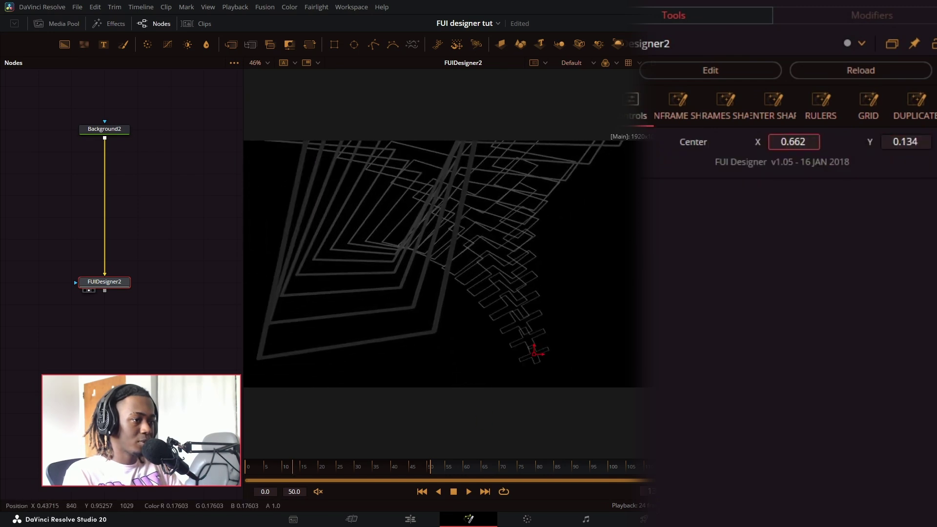
Step: Adjust the duplication to Scale 1.202, Rotation 3.1 and Fade Color 0.124, and reduce the Duplicate Number to 4
left_click(914, 107)
left_click_drag(905, 201, 917, 221)
mouse_move(926, 184)
left_mouse_down()
mouse_move(878, 184)
mouse_move(936, 183)
mouse_move(897, 182)
mouse_move(926, 184)
left_mouse_up()
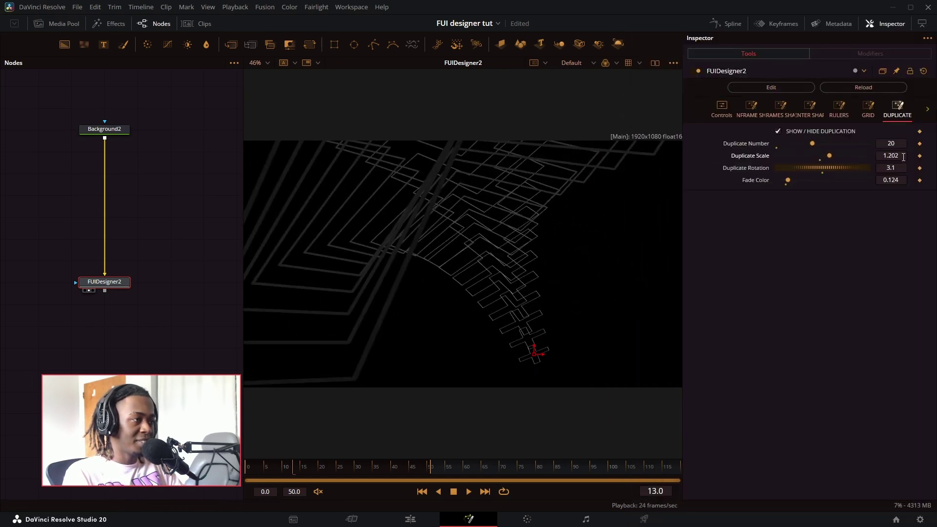
mouse_move(812, 143)
left_mouse_down()
mouse_move(776, 160)
mouse_move(807, 153)
left_mouse_up()
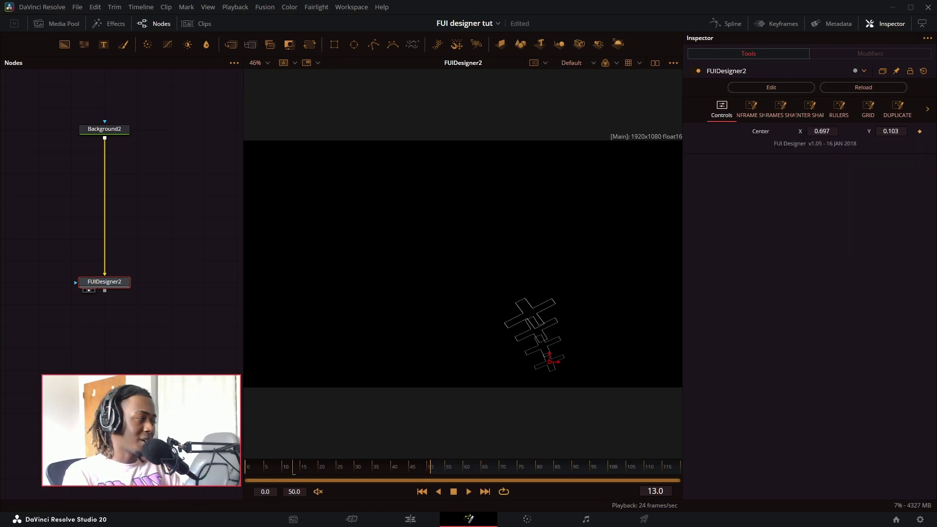
Step: Keyframe Duplicate Number at 4 on frame 0, raise it to its slider maximum near frame 50, and fit the animation in the Spline editor
left_click(899, 114)
left_click_drag(288, 467, 245, 467)
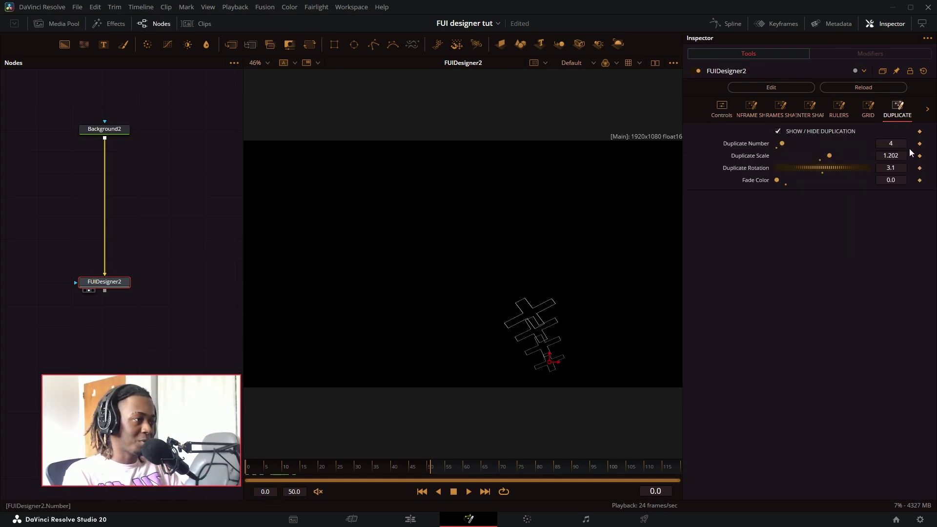
left_click(919, 144)
left_click_drag(383, 474, 413, 476)
left_click_drag(782, 143, 869, 145)
left_click(725, 23)
key("ctrl+f")
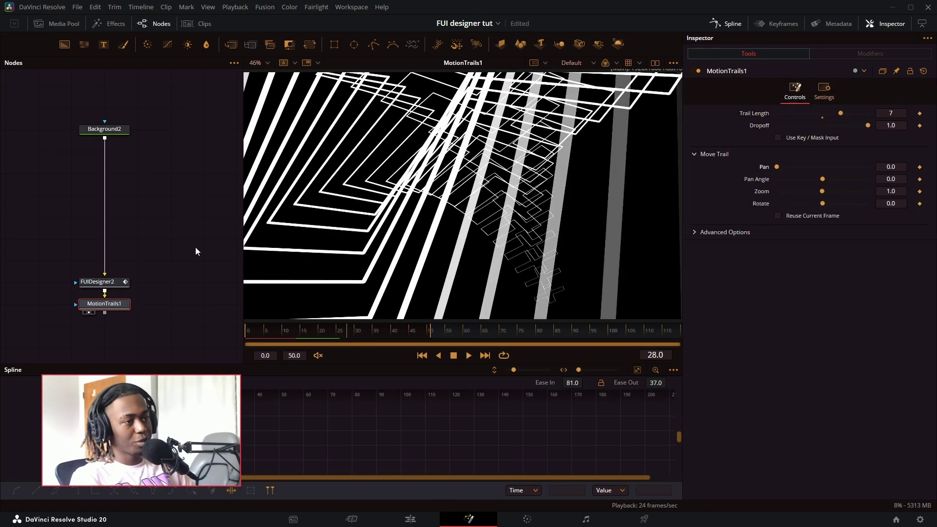
Step: Expand the advanced options of MotionTrails1 and raise the New Opacity of S_Trails1
left_click(693, 232)
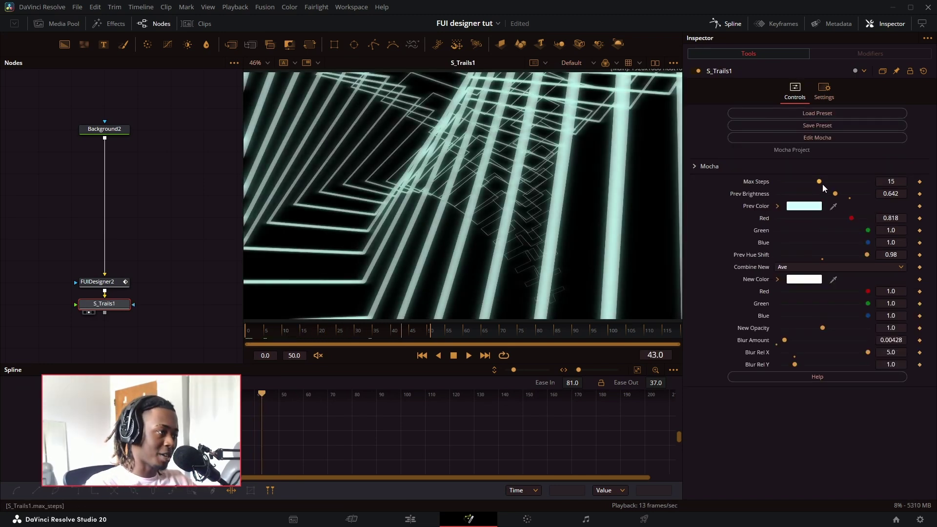
mouse_move(822, 328)
left_mouse_down()
mouse_move(799, 328)
mouse_move(840, 329)
left_mouse_up()
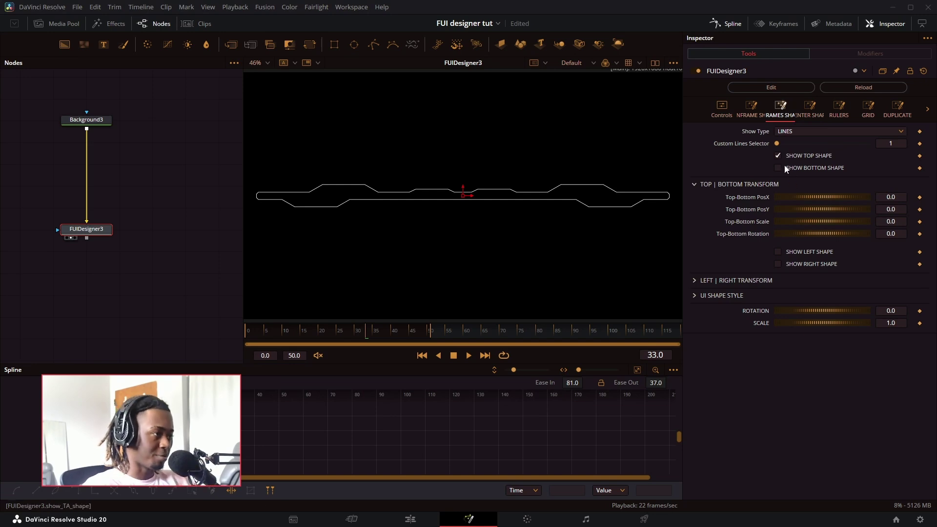
Step: Show FUIDesigner3's bottom shape and separate the top and bottom line shapes with a Top-Bottom PosY of 0.311
left_click(778, 168)
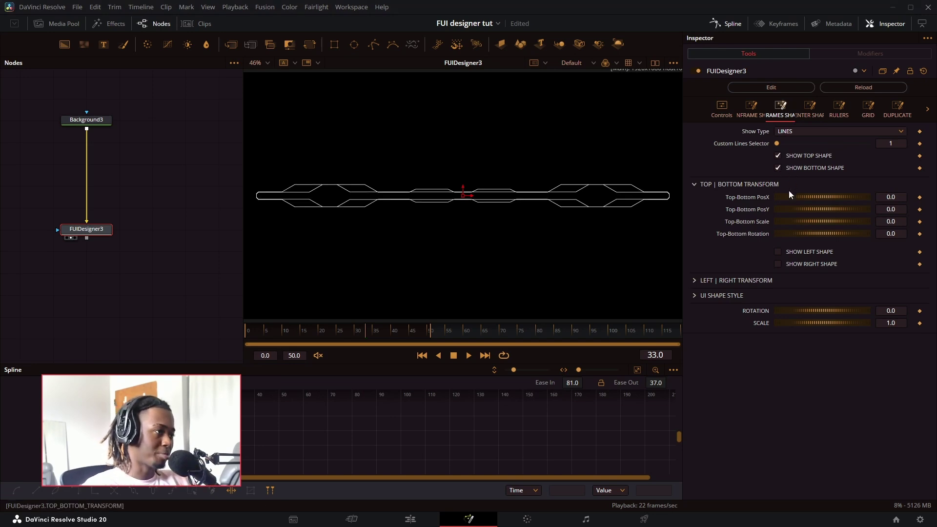
left_click(693, 184)
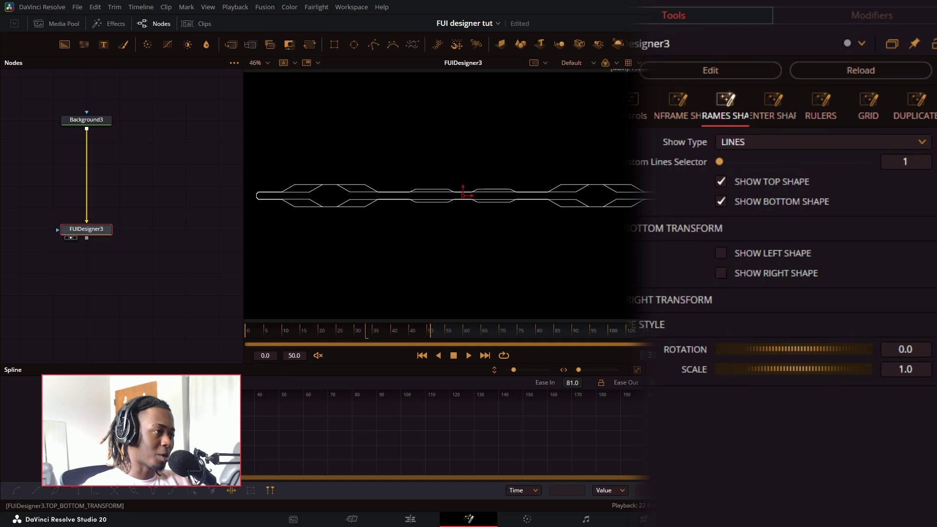
left_click(673, 228)
left_click_drag(766, 268, 795, 263)
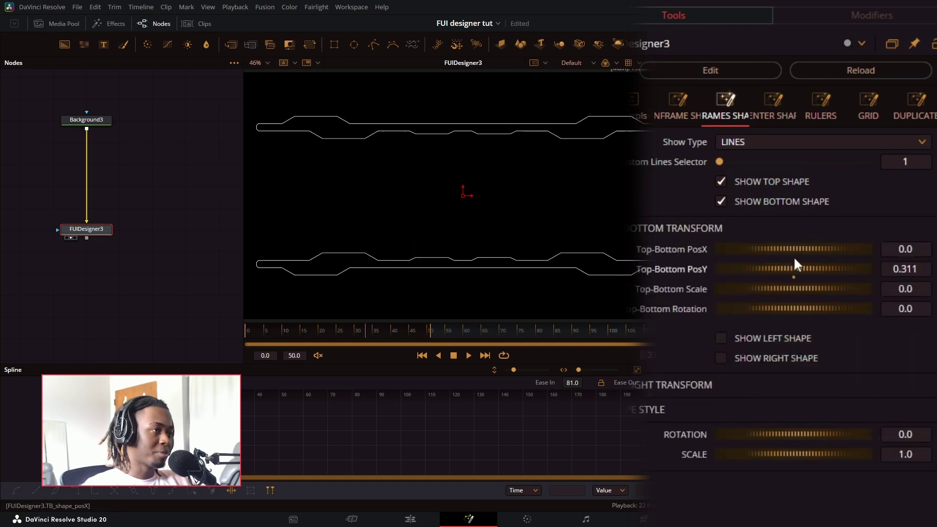
Step: Set the Top-Bottom Scale to -0.394 and show the left and right frame shapes
left_click_drag(793, 308, 725, 347)
double_click(786, 310)
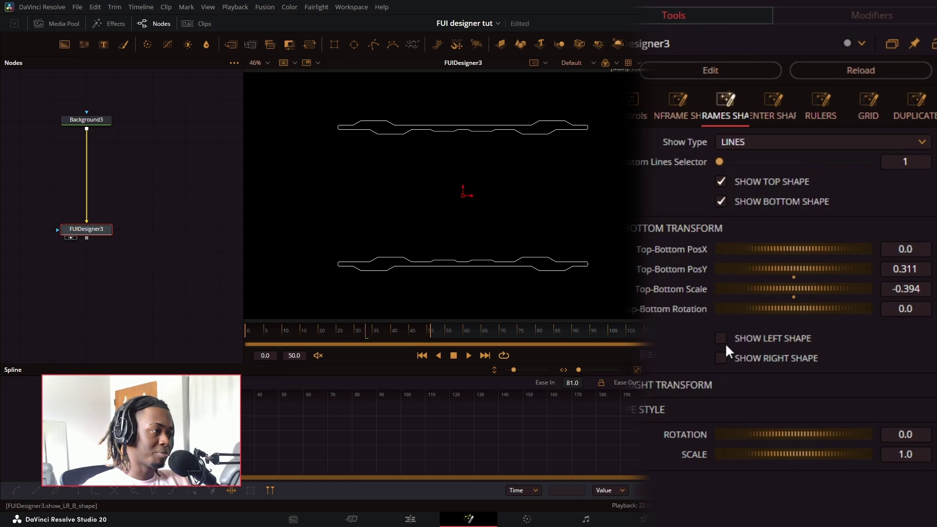
left_click(721, 338)
left_click(721, 358)
Step: Separate the left and right shapes with a Left-Right PosX of 0.591 and a Left-Right Scale of -0.704
left_click(684, 385)
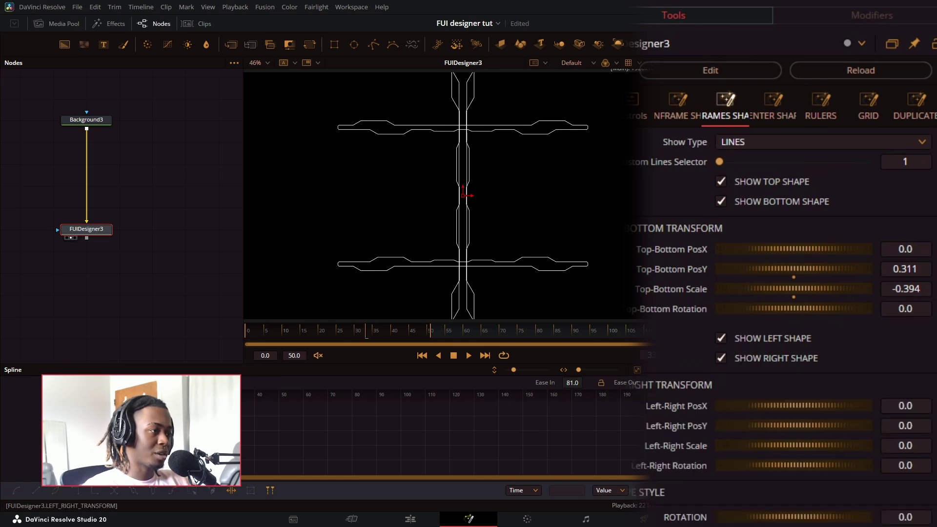
left_click_drag(744, 406, 811, 403)
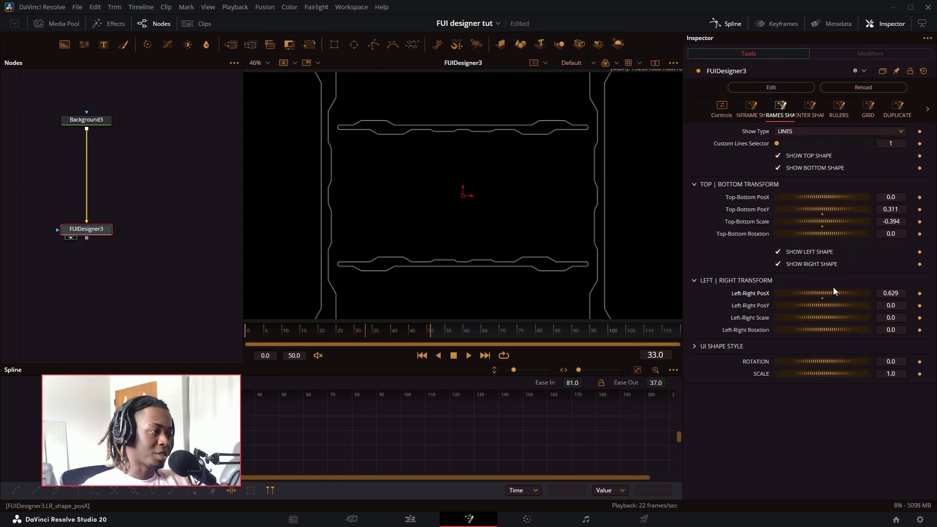
left_click_drag(824, 319, 793, 318)
Step: Switch the frame shapes to the OTHERS type with Custom Others Selector 16 and a Dash Dot Dot outline, and adjust the outline thickness
left_click_drag(776, 144, 779, 144)
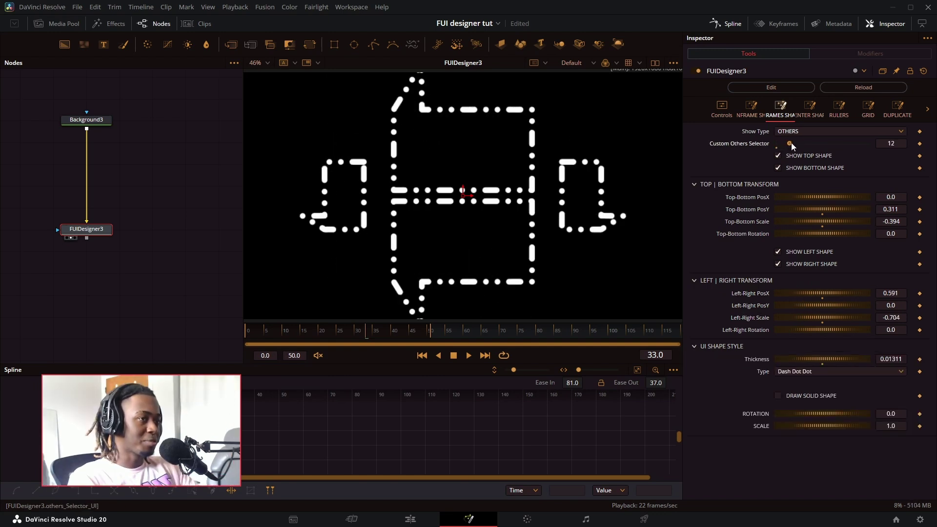
left_click_drag(791, 143, 794, 144)
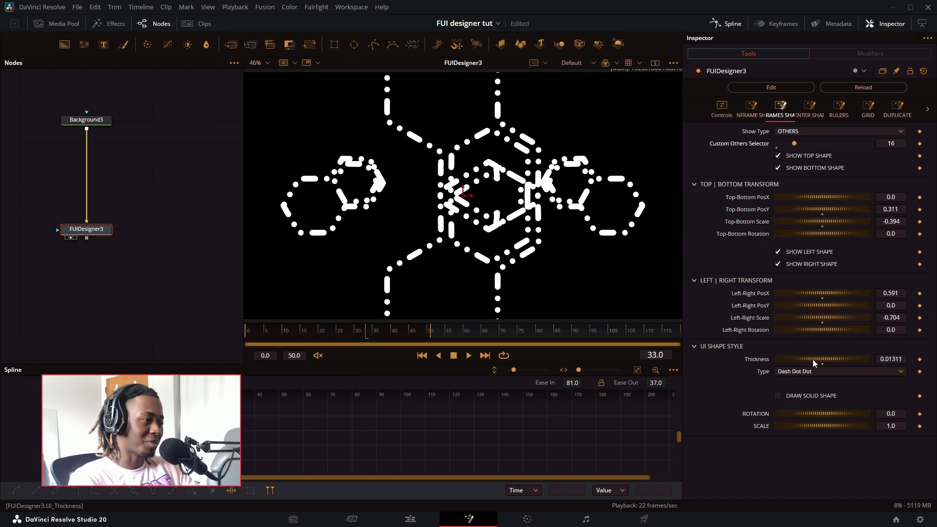
left_click_drag(833, 360, 828, 358)
Step: Show Center Shape -A- with 3 sides, a Shape Size of 0.4046 and a Shape Angle of 116.4
left_click(812, 109)
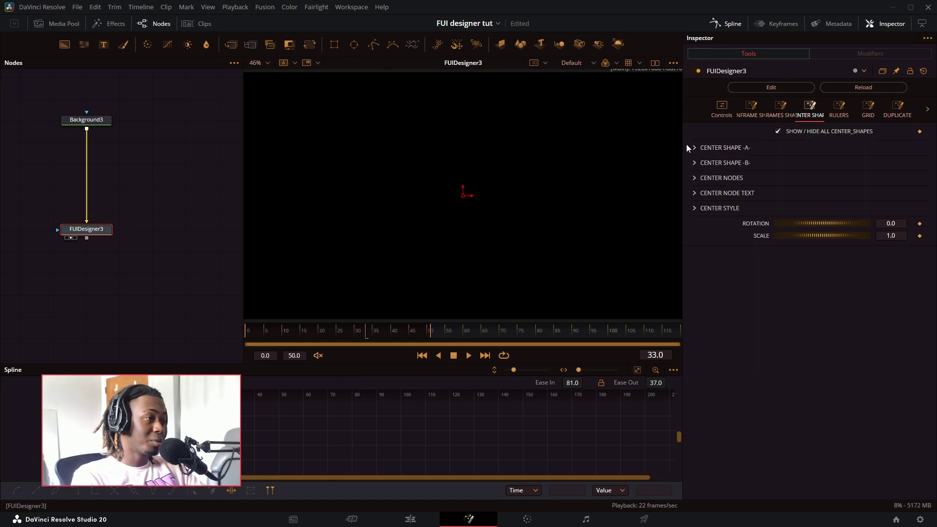
left_click(698, 148)
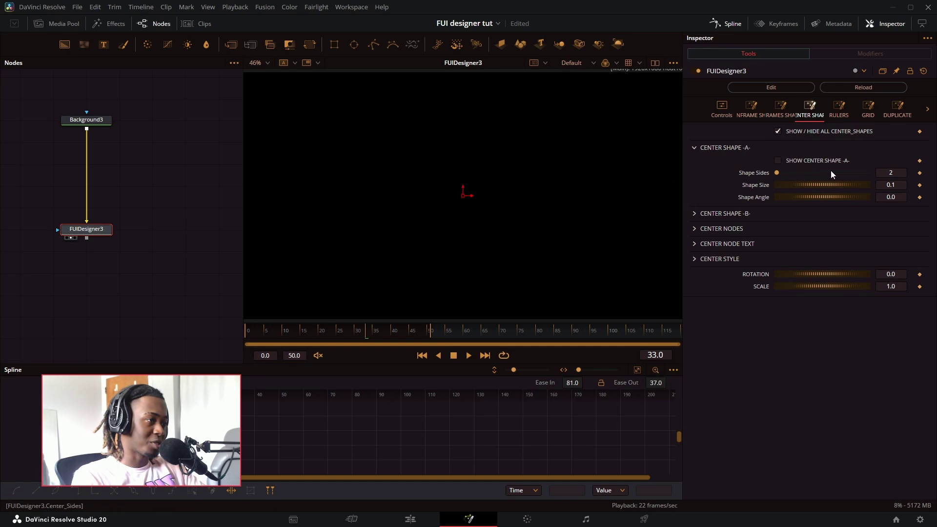
left_click(693, 214)
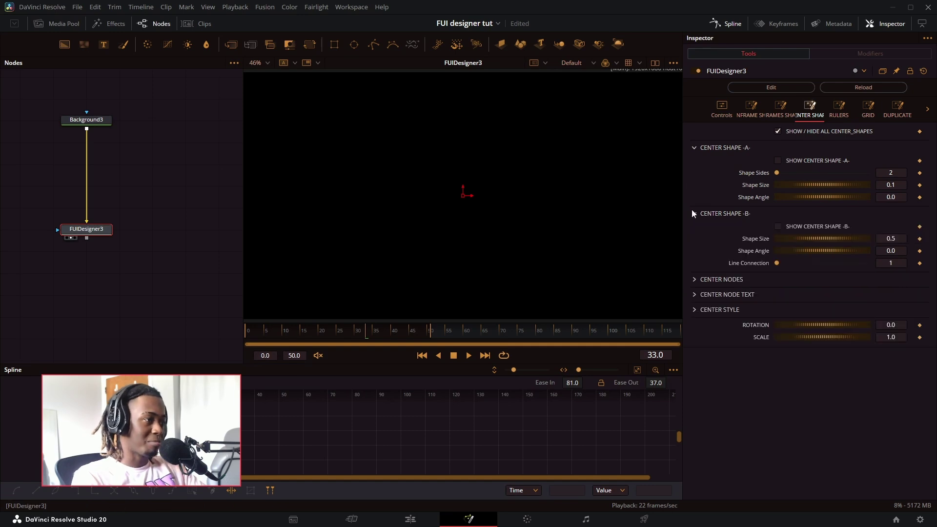
left_click(778, 161)
left_click_drag(777, 175, 773, 180)
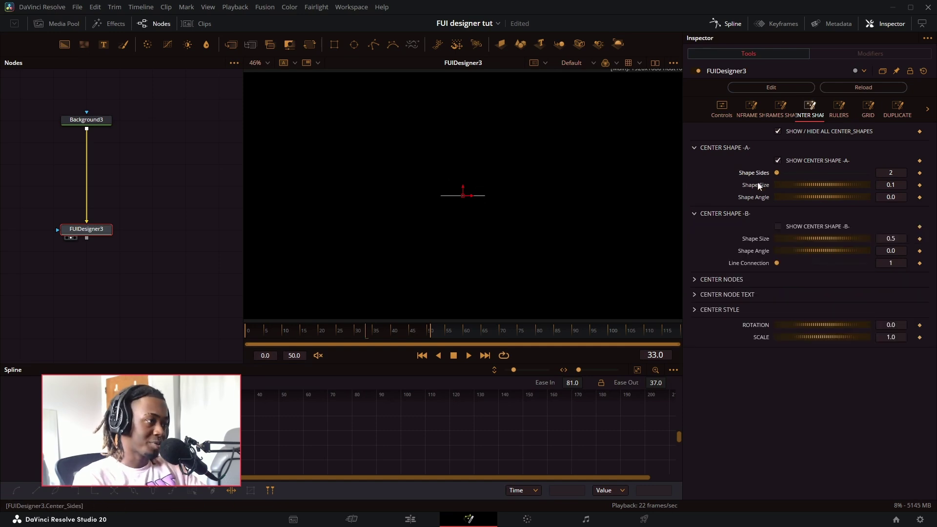
mouse_move(891, 172)
left_mouse_down()
mouse_move(929, 173)
mouse_move(881, 173)
left_mouse_up()
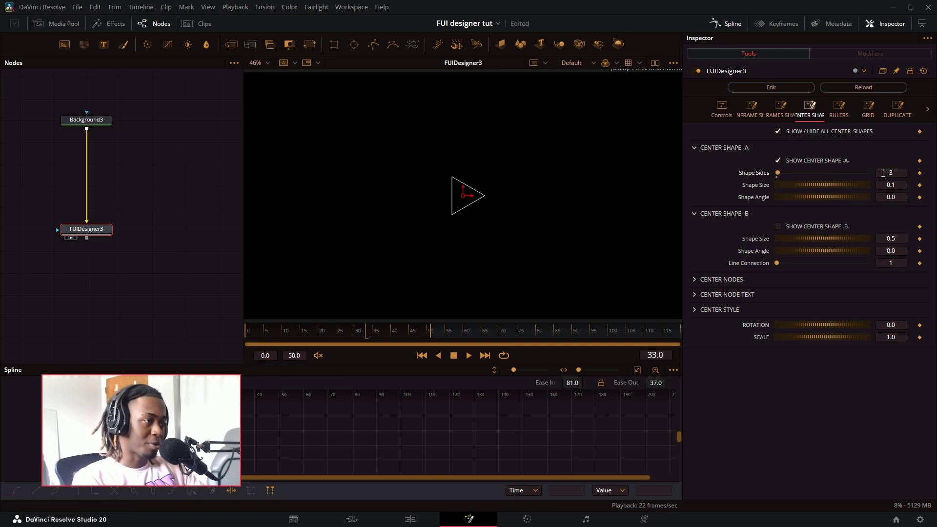
left_click_drag(782, 184, 812, 197)
Step: Show Center Shape -B- around the triangle and set its Shape Size to 3.8227
left_click(778, 226)
left_click_drag(797, 238, 825, 241)
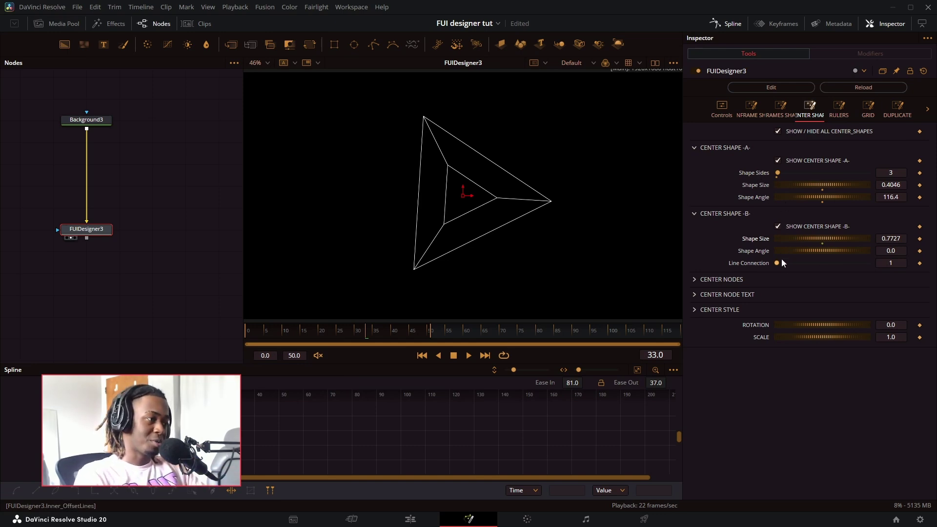
left_click_drag(804, 237, 729, 419)
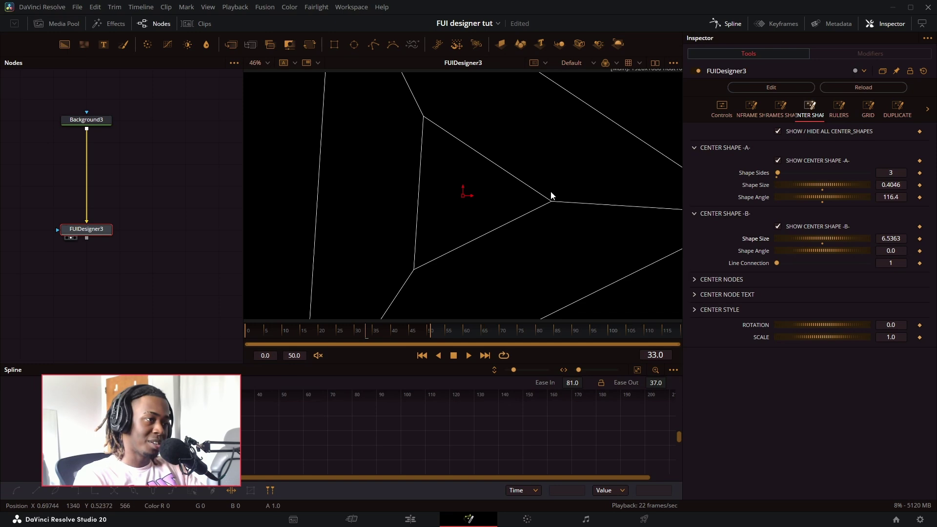
left_click_drag(817, 237, 742, 195)
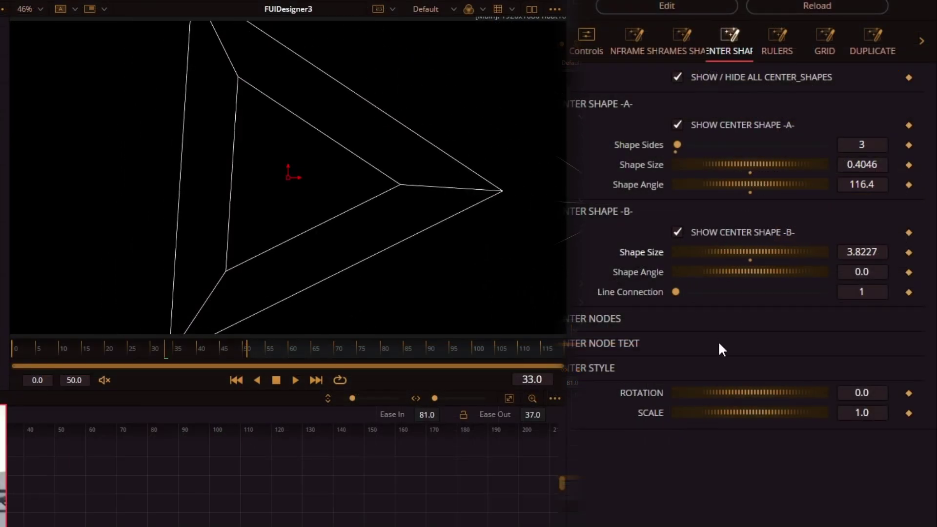
Step: Give Center Shape -A- 20 sides at size 0.2091 and set Center Shape -B- to size 4.0955 with a Shape Angle of 34.6
mouse_move(675, 291)
left_mouse_down()
mouse_move(704, 291)
mouse_move(661, 295)
left_mouse_up()
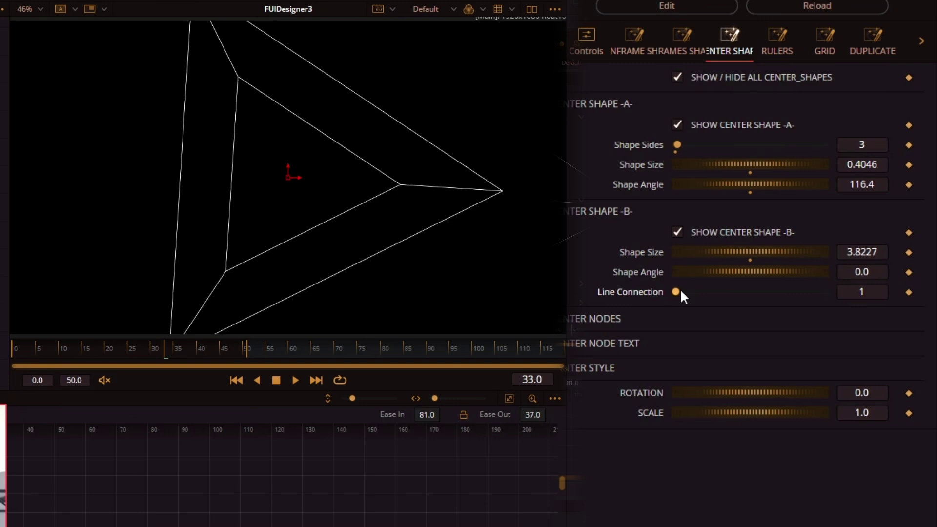
left_click_drag(678, 144, 698, 141)
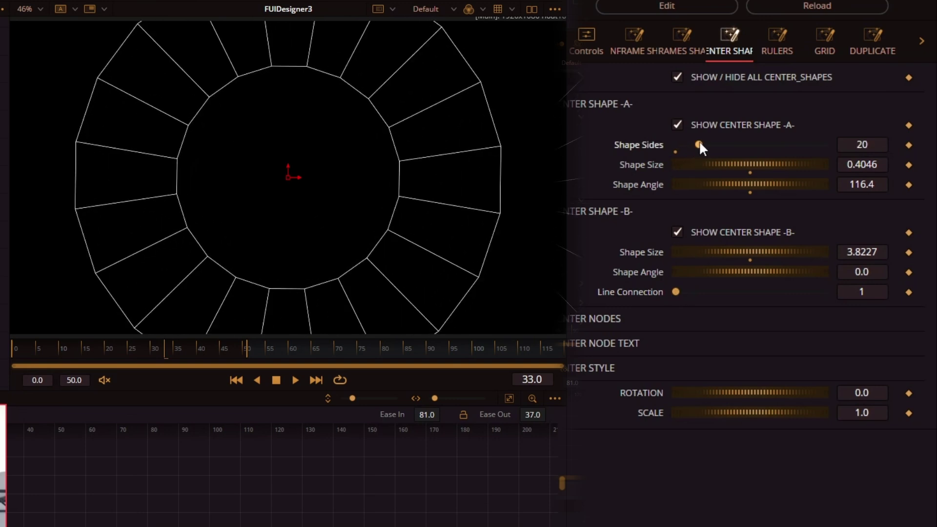
mouse_move(676, 291)
left_mouse_down()
mouse_move(709, 293)
mouse_move(674, 289)
left_mouse_up()
left_click_drag(742, 272, 732, 166)
mouse_move(702, 273)
left_mouse_down()
mouse_move(678, 276)
mouse_move(686, 274)
left_mouse_up()
Step: Show the center nodes on the shape's corners and set Nodes Sides to 6
left_click(616, 318)
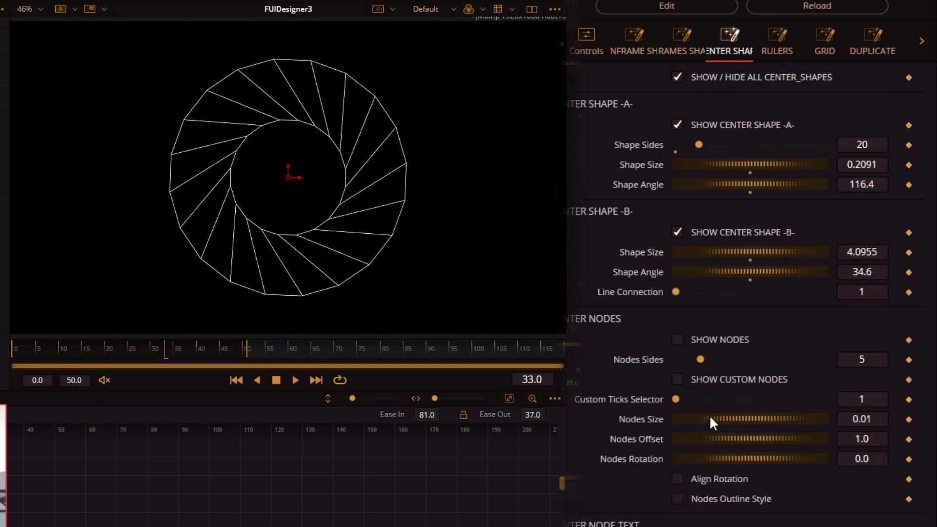
left_click(677, 340)
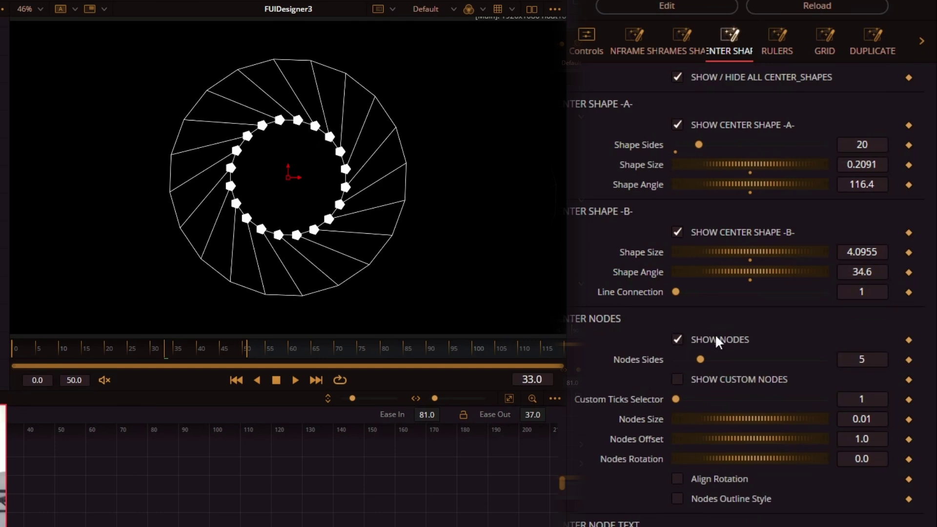
mouse_move(703, 353)
left_mouse_down()
mouse_move(786, 361)
mouse_move(701, 375)
mouse_move(709, 360)
left_mouse_up()
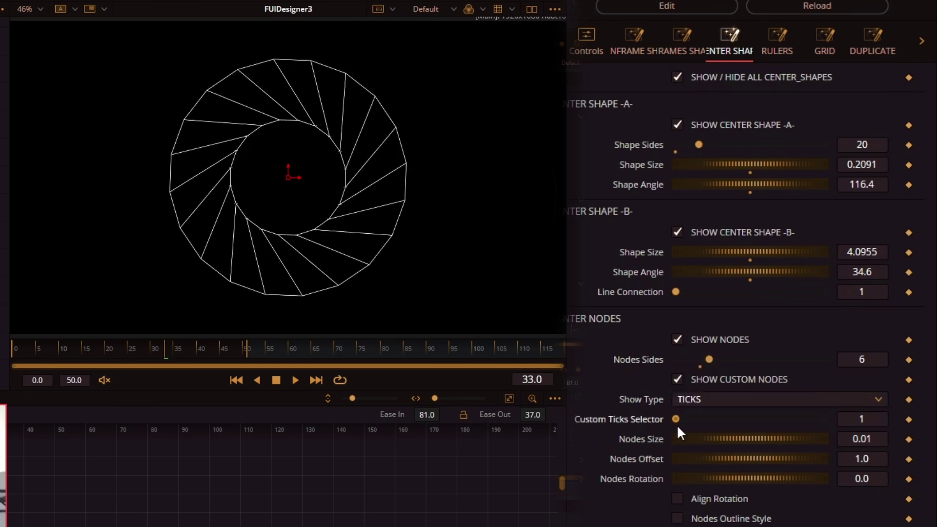
Step: Use custom TICKS nodes with selector 8, Nodes Size 0.1782, Nodes Offset 2.505 and Nodes Rotation 32.7
left_click_drag(678, 425, 839, 464)
left_click_drag(732, 479, 751, 466)
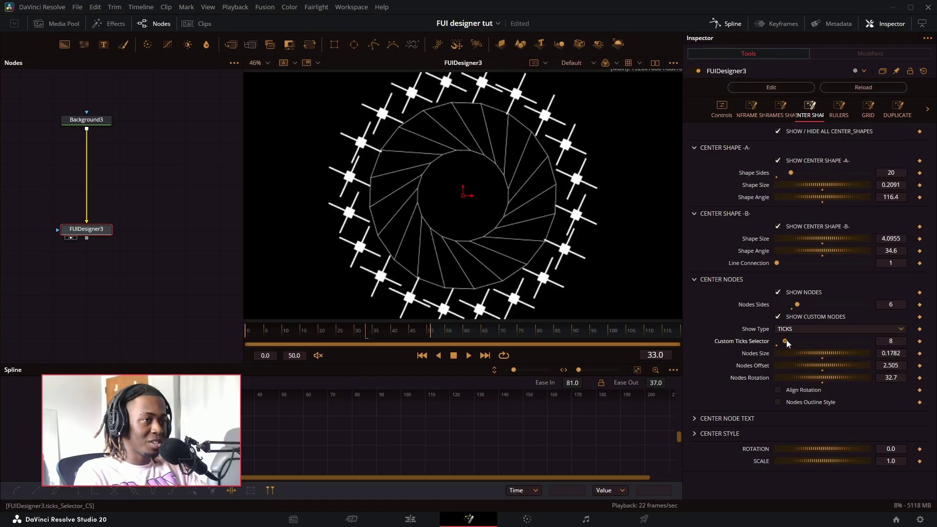
mouse_move(786, 339)
left_mouse_down()
mouse_move(813, 339)
mouse_move(786, 344)
left_mouse_up()
Step: Switch the custom nodes to the OTHERS type with selector 9, enable Align Rotation, and toggle Nodes Outline Style on and back off
left_click(785, 329)
left_click(788, 341)
left_click(789, 330)
left_click(792, 364)
left_click(789, 329)
left_click(794, 376)
left_click(783, 391)
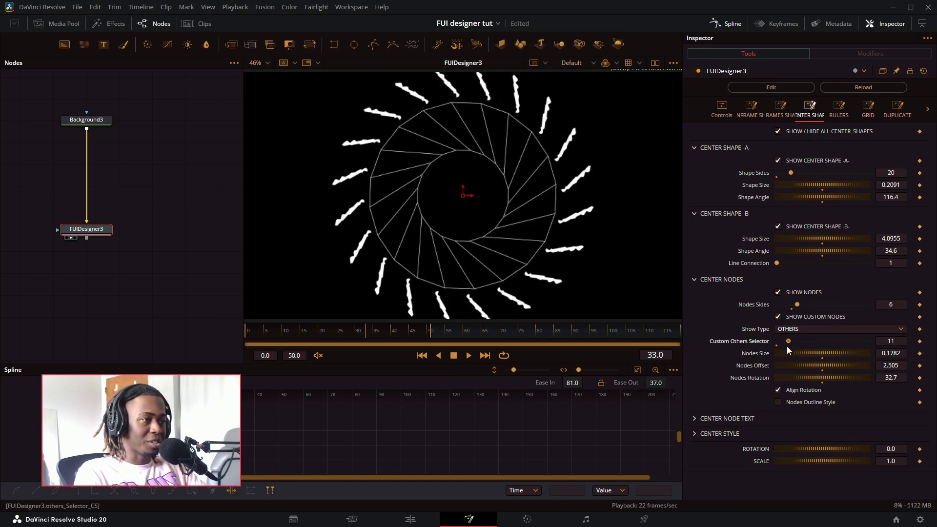
left_click(778, 401)
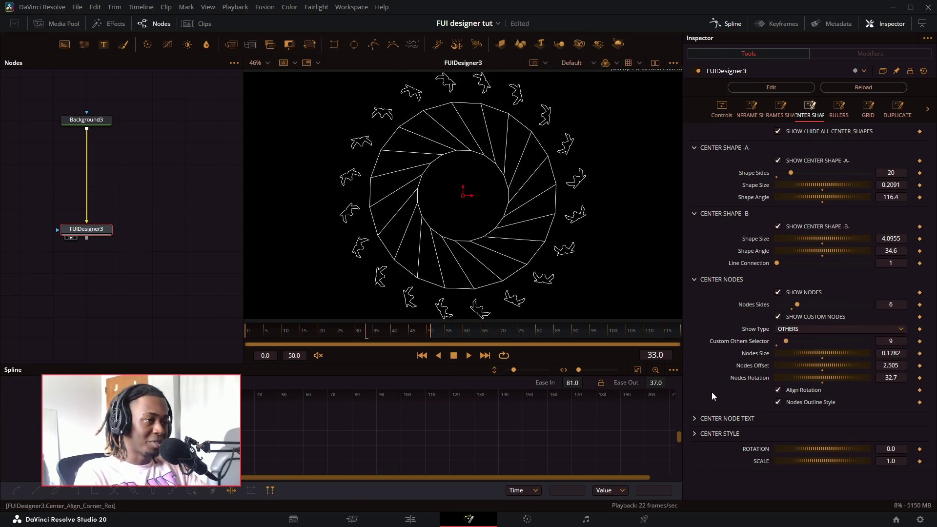
left_click(778, 402)
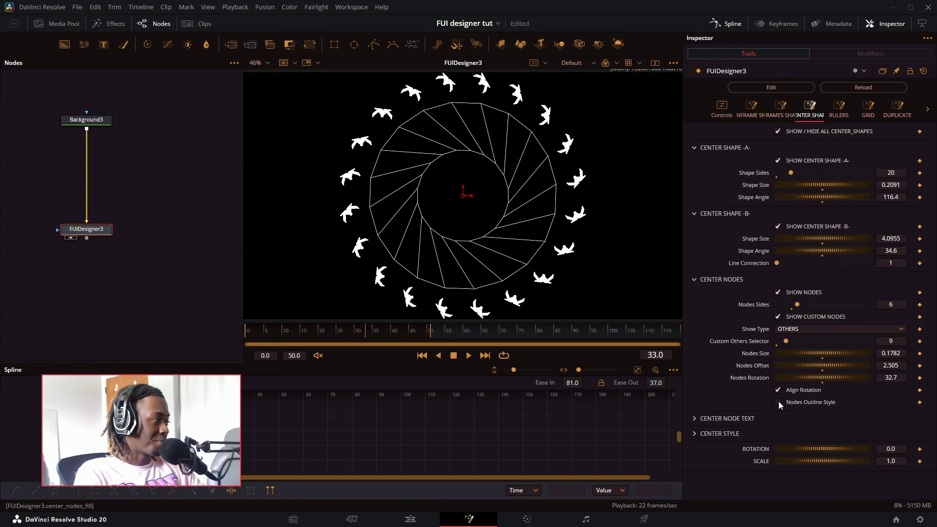
Step: Hide the center nodes and show the center node text with a Font Size of 0.04 and a Font Position Offset of 2.2727
left_click(694, 418)
scroll(779, 401, "down", 1)
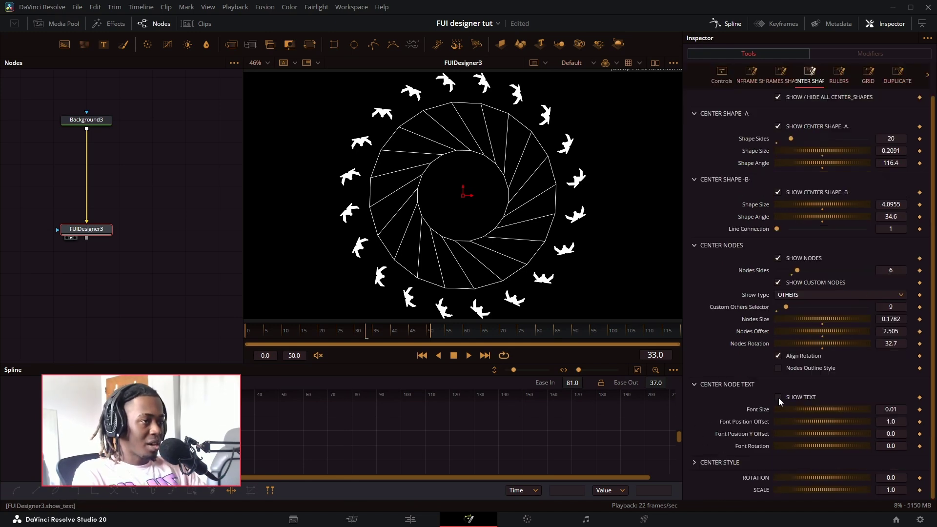
left_click(777, 259)
left_click_drag(779, 409, 926, 433)
scroll(429, 167, "up", 2)
left_click_drag(563, 262, 549, 246)
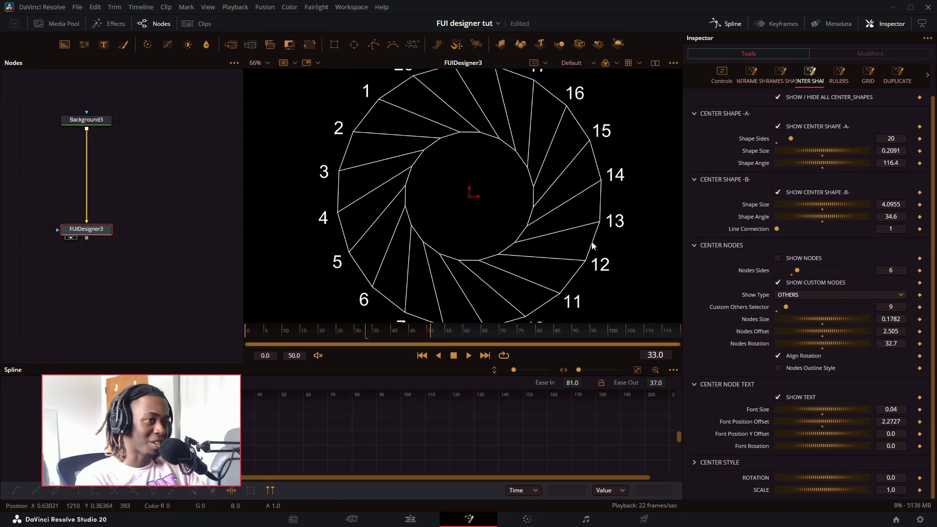
Step: Make a clock face with 12 sides, Shape -A- size 0.2182 and angle 90.8, Shape -B- size 5.091, Line Connection 100 and Font Size 0.06
left_click(778, 192)
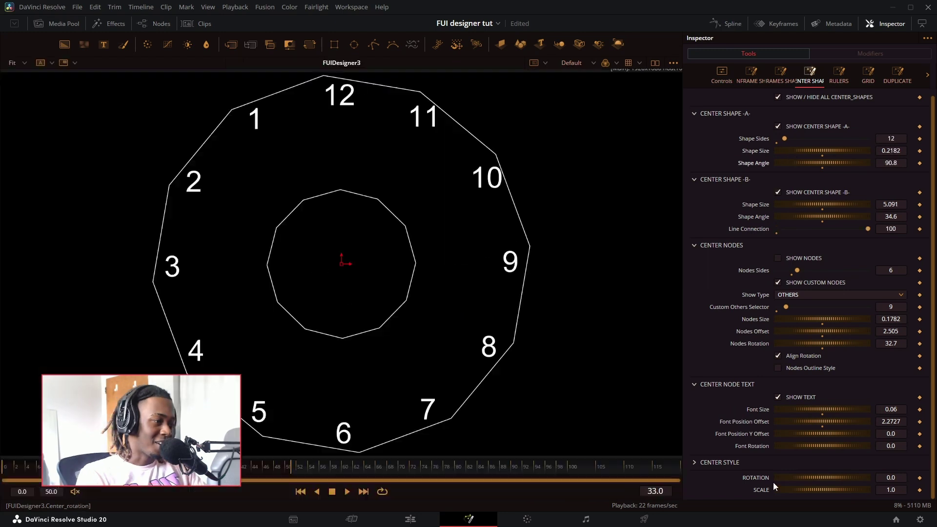
mouse_move(793, 443)
left_mouse_down()
mouse_move(780, 443)
mouse_move(802, 438)
left_mouse_up()
Step: Show the ruler with Ruler Number Spacing 1.98, Main Lines Count 2, Main Lines Size 0.0873 and Ruler PosY -0.114
left_click(839, 90)
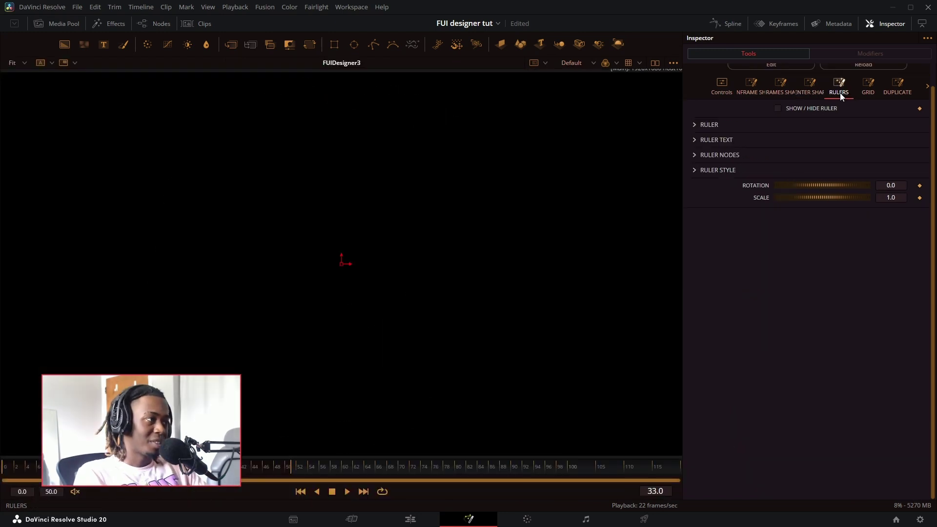
left_click(778, 108)
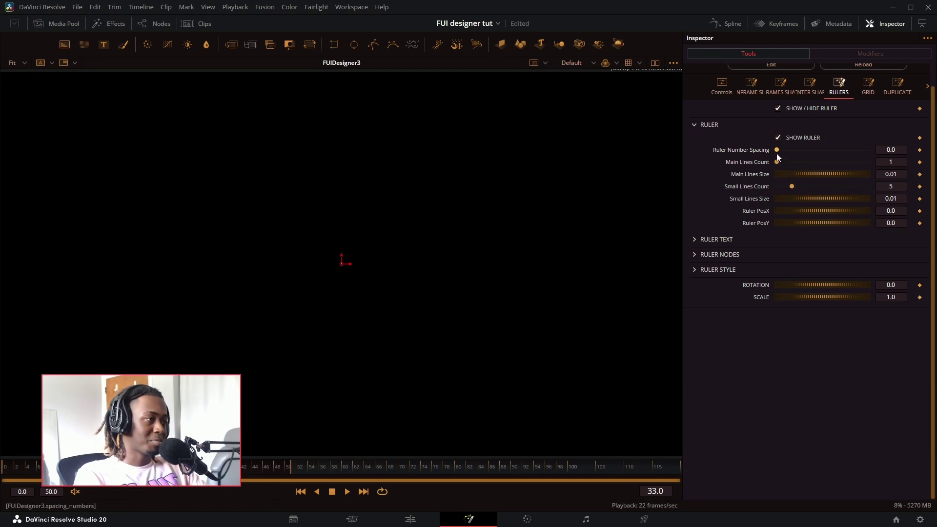
left_click_drag(779, 150, 794, 150)
left_click_drag(777, 162, 789, 179)
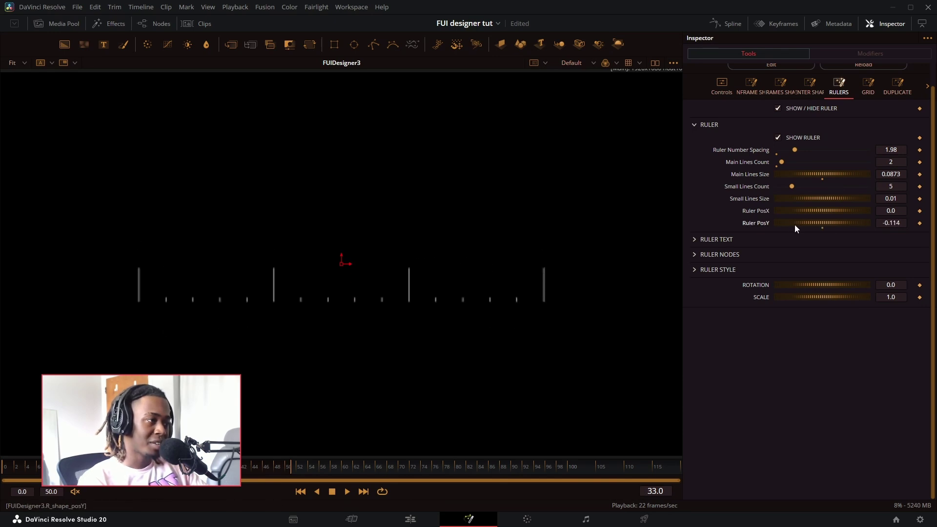
Step: Add x10 ruler numbers in Alien Encounters and 36-sided ruler nodes, with 9 main lines, 8 small lines, spacing 2.35 and Ruler PosX -1.341
left_click(693, 240)
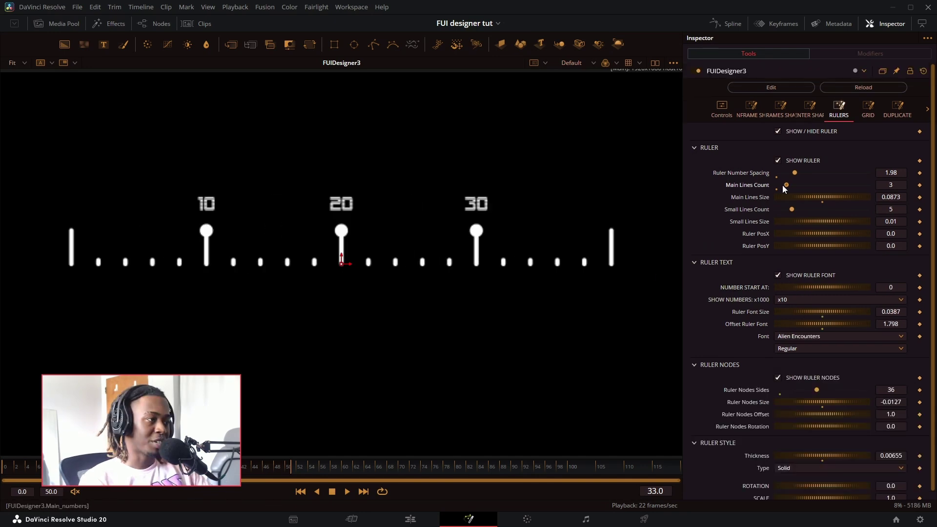
mouse_move(785, 186)
left_mouse_down()
mouse_move(810, 185)
mouse_move(784, 192)
mouse_move(791, 193)
left_mouse_up()
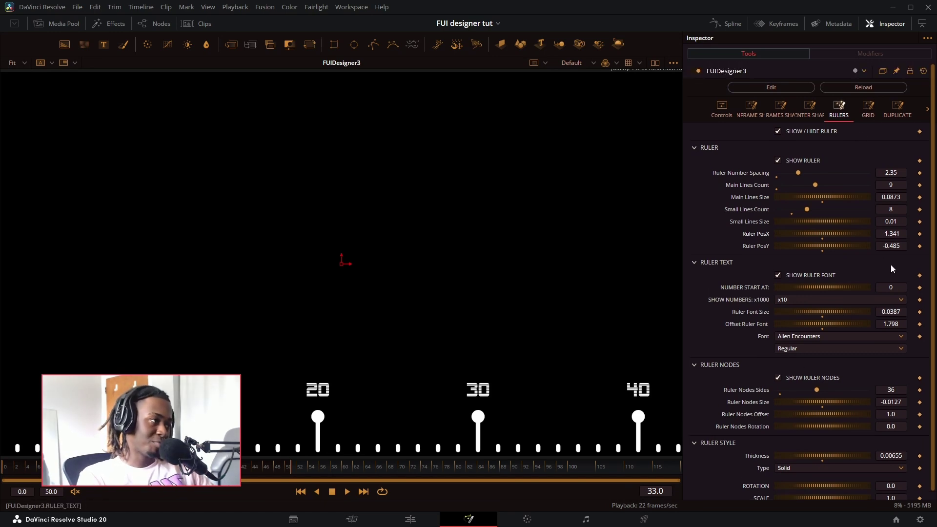
Step: Try a Ruler Number Spacing of 2.88, undo it, and set the Ruler PosY to -0.186
left_click_drag(893, 173, 904, 174)
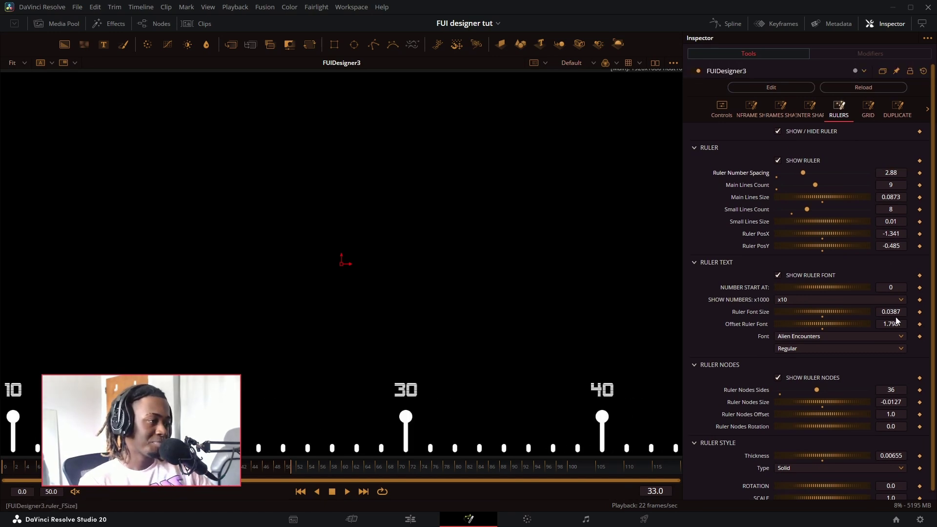
key("ctrl+z")
scroll(874, 301, "down", 1)
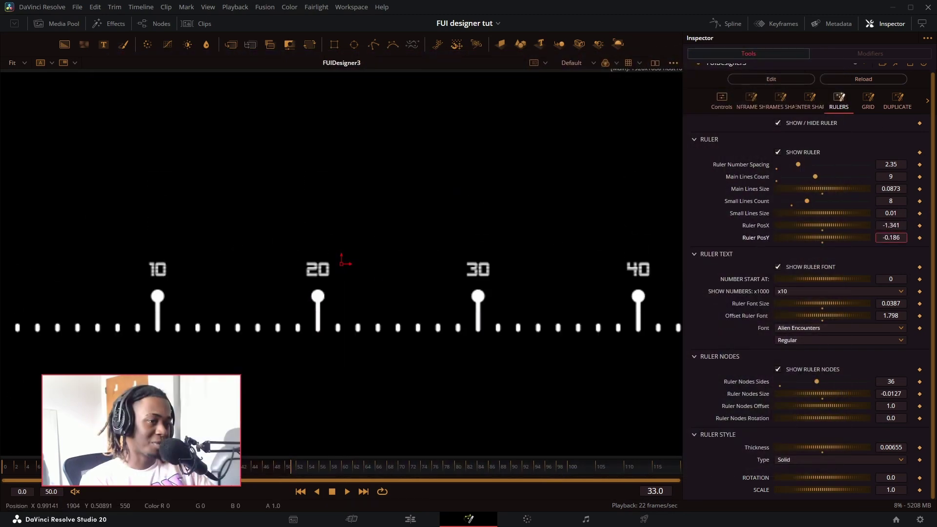
Step: Duplicate the ruler with Duplicate Number 15, Duplicate Scale 1.472, Duplicate Rotation 18.2 and Fade Color 0.182
left_click(897, 100)
left_click_drag(811, 161, 843, 157)
left_click_drag(786, 172, 795, 174)
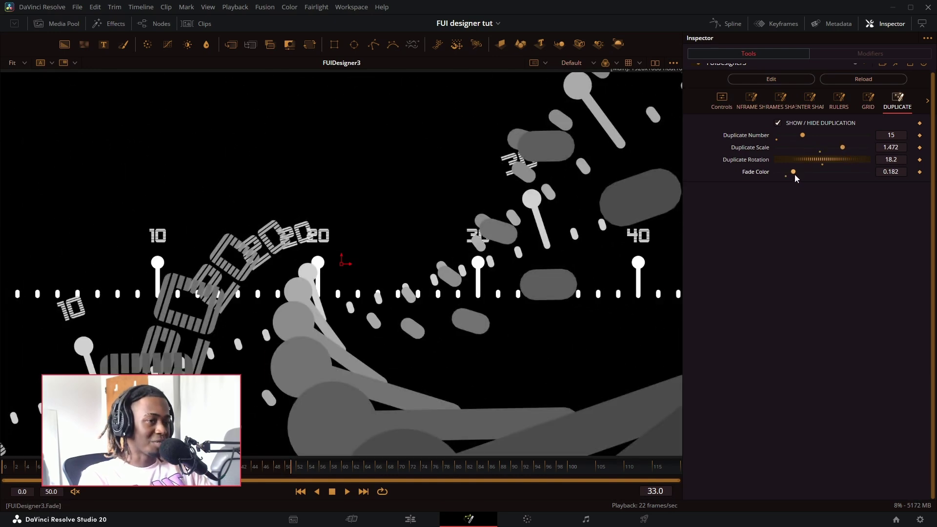
Step: Tilt the duplicated rulers in 3D with Distribute in Z 0.5, RotationX -72.7 and Scale -1.455
left_click(926, 101)
left_click(926, 101)
left_click(897, 102)
left_click_drag(844, 172, 833, 172)
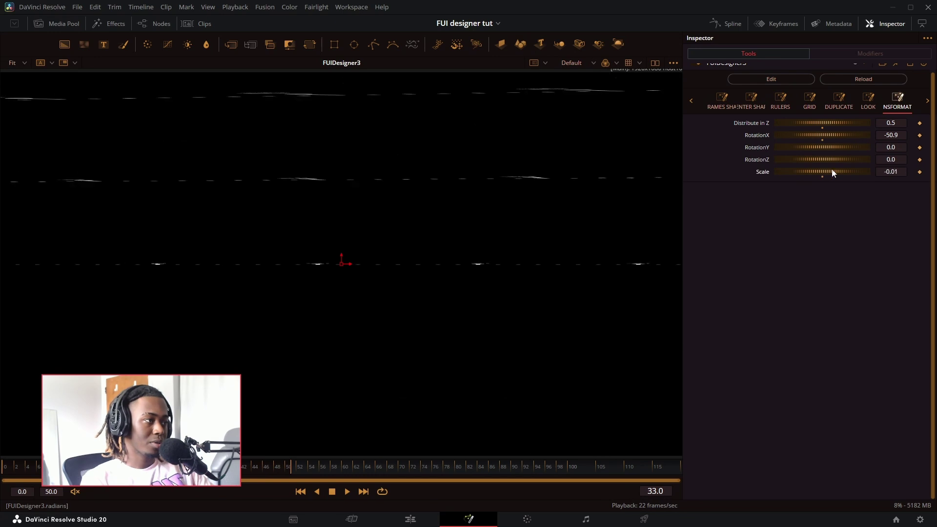
left_click_drag(833, 171, 830, 147)
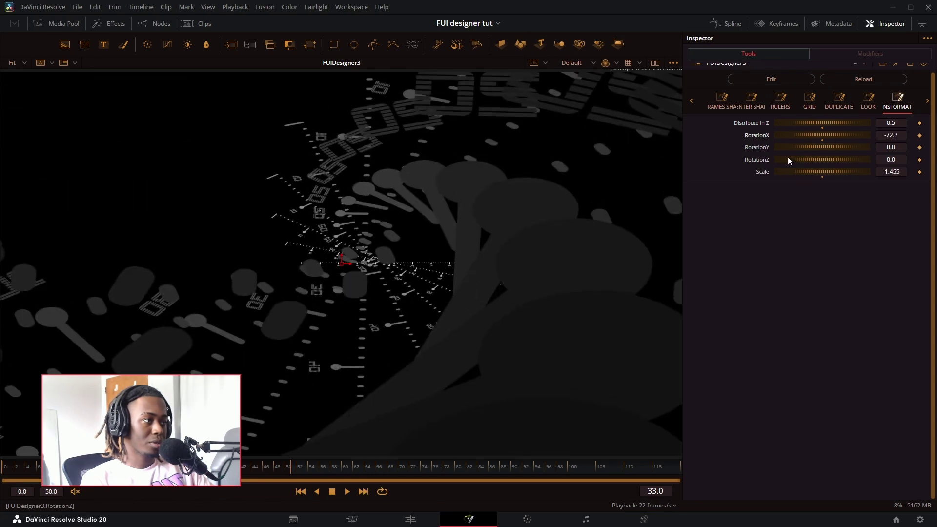
Step: Refine the ruler duplication settings and set their 3D transform to Distribute in Z 0.424 and RotationY -27.3
mouse_move(819, 123)
left_mouse_down()
mouse_move(836, 122)
mouse_move(805, 122)
left_mouse_up()
left_click(839, 101)
left_click_drag(794, 172, 793, 173)
left_click_drag(808, 159, 852, 136)
left_click_drag(843, 147, 849, 123)
left_click(897, 101)
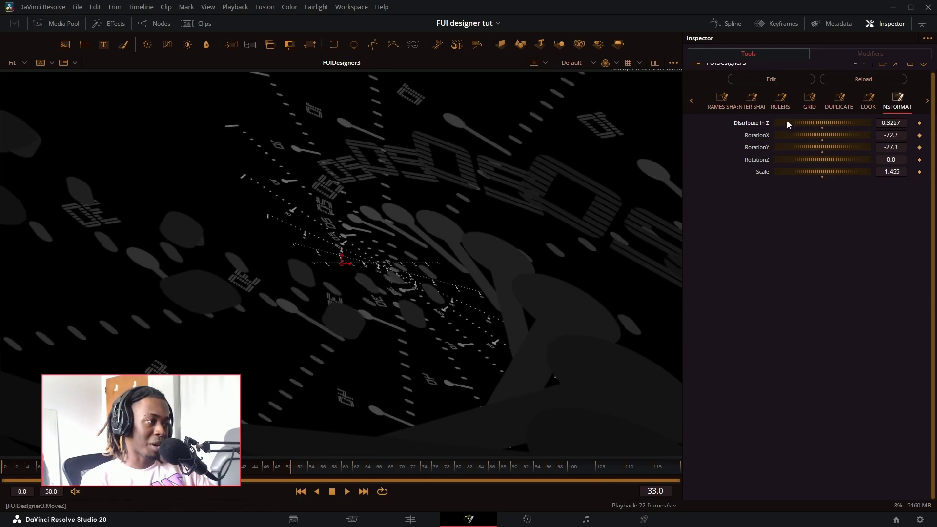
left_click_drag(787, 122, 797, 121)
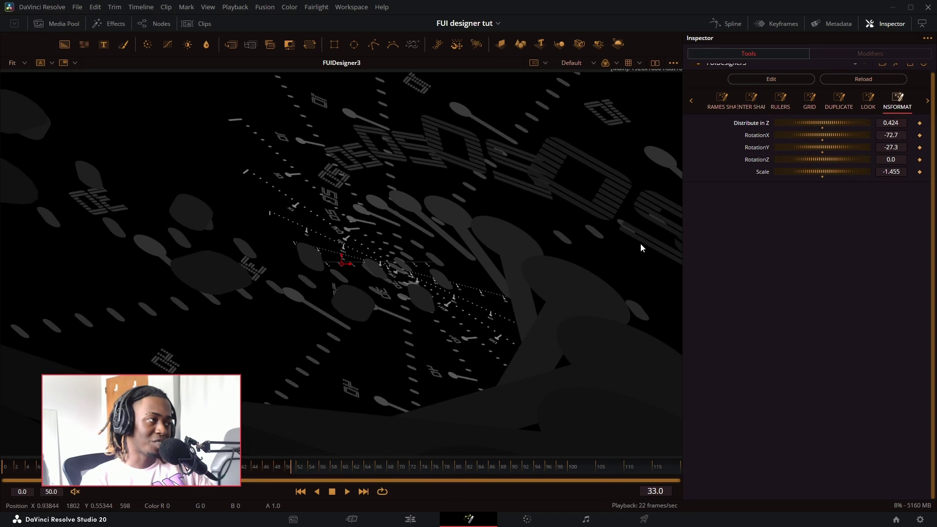
scroll(695, 100, "down", 1)
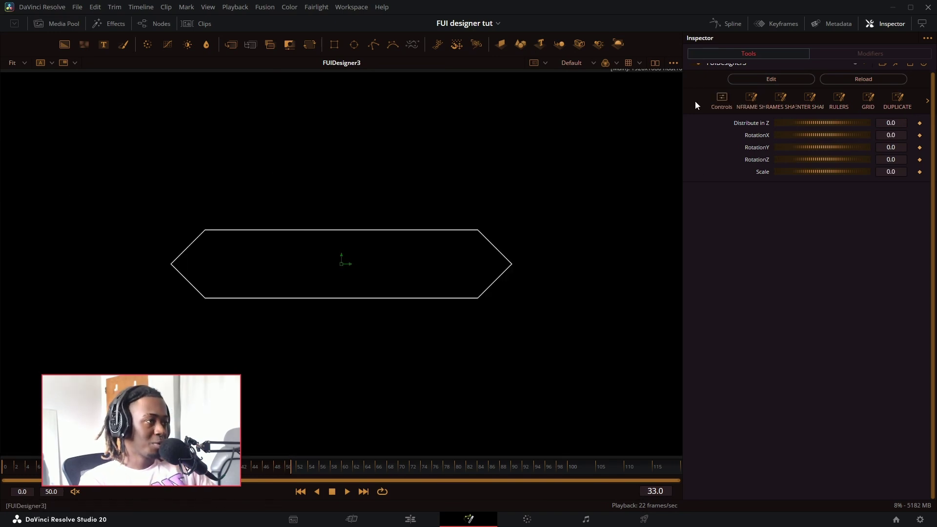
Step: Show the grid and set Grid Width 7, Grid Height 6, Grid Node Sides 20, Grid Node Size 0.1236 and Grid Node Angle 89.1
left_click(848, 106)
left_click(845, 103)
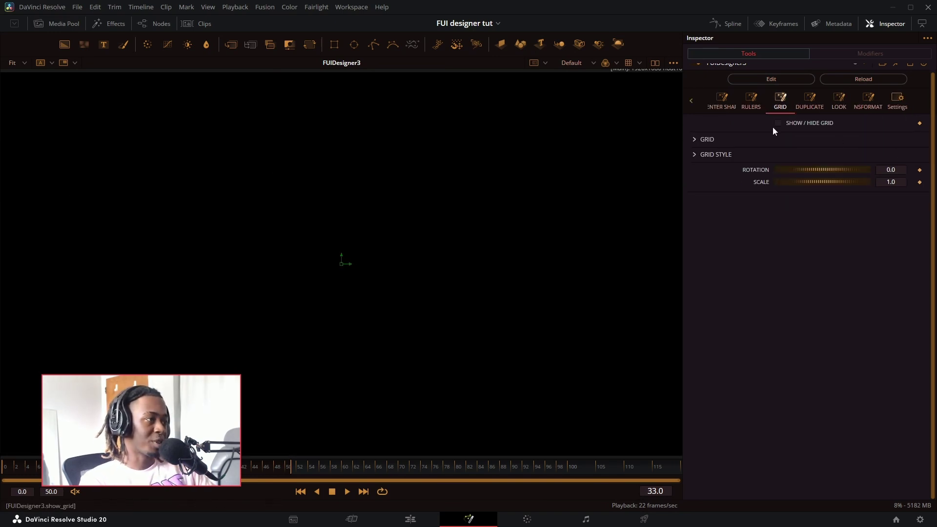
left_click(783, 123)
left_click(695, 140)
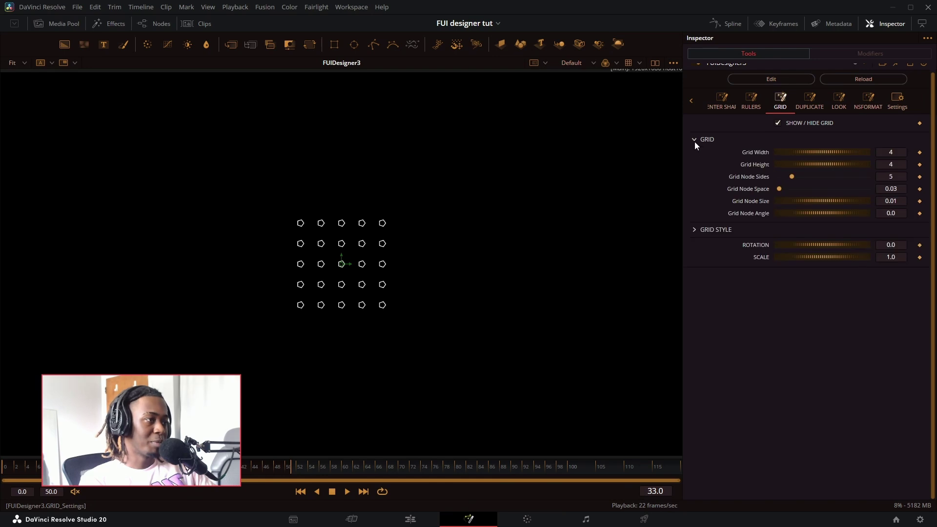
left_click_drag(775, 151, 800, 165)
key("ctrl+z")
left_click_drag(784, 201, 811, 201)
left_click_drag(811, 153, 831, 184)
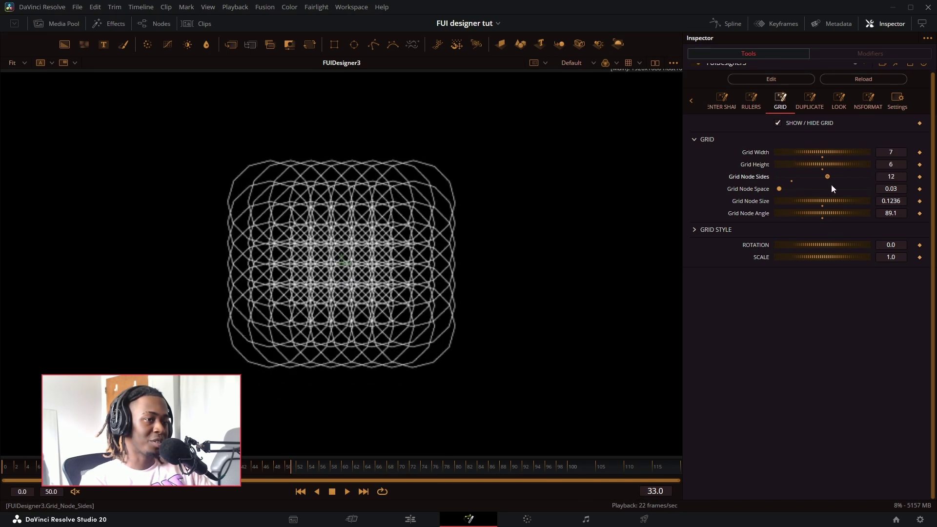
Step: Change the grid's line style to Dash Dot
left_click(796, 229)
left_click_drag(820, 242, 824, 242)
left_click(822, 247)
left_click(889, 256)
left_click(801, 299)
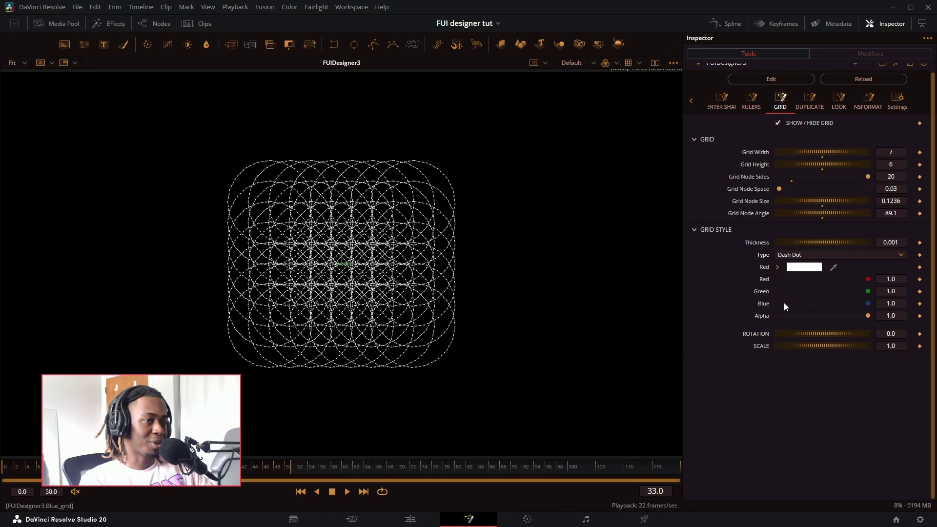
Step: Set the Grid Node Space to 0.12332, Grid Node Size to 0.1736, grid Rotation to -14.5 and Scale to 1.061
left_click_drag(780, 189, 787, 190)
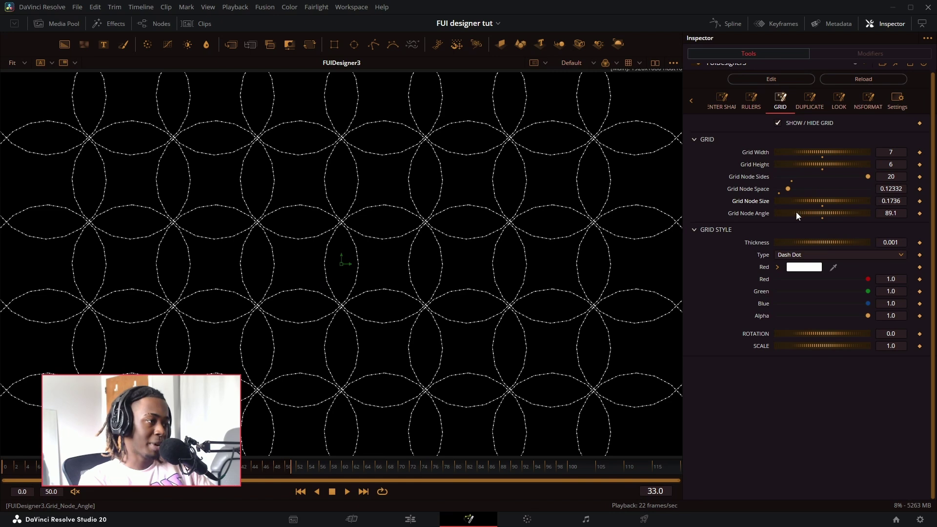
left_click_drag(795, 213, 817, 211)
key("ctrl+z")
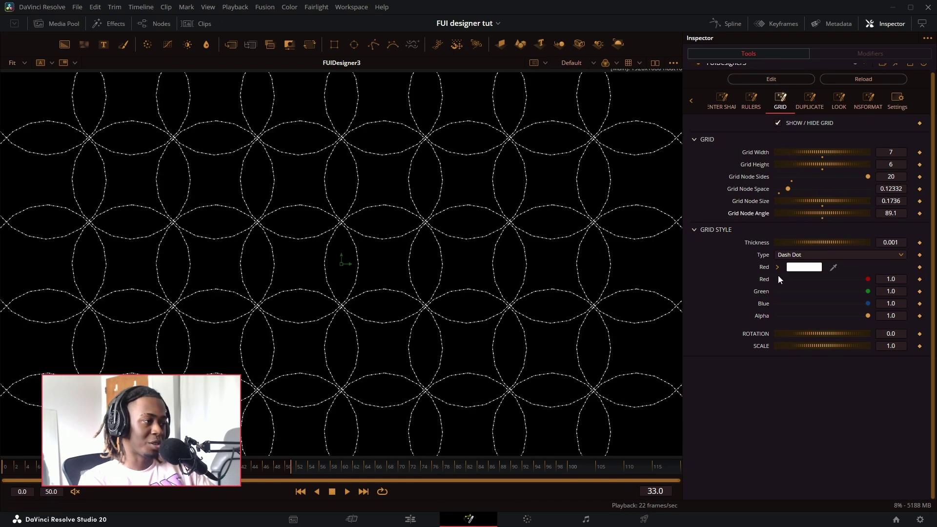
mouse_move(799, 346)
left_mouse_down()
mouse_move(808, 345)
mouse_move(806, 331)
left_mouse_up()
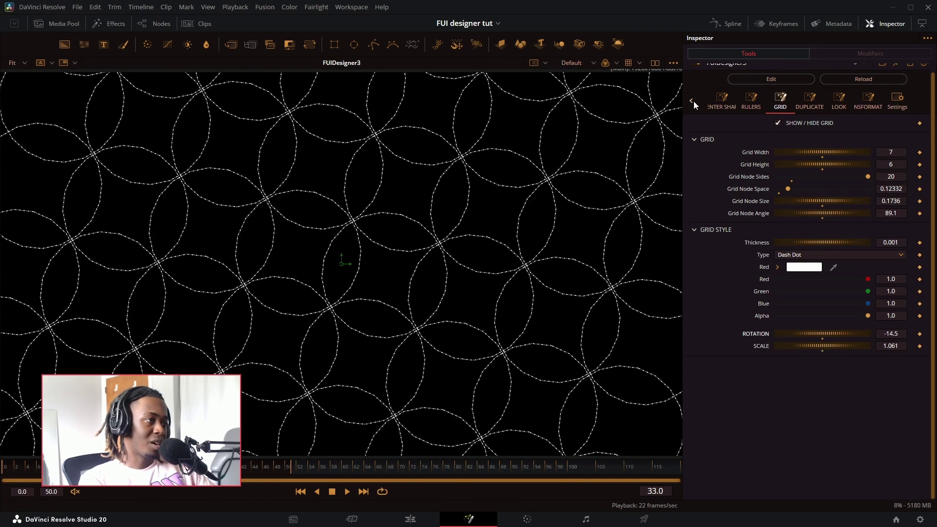
Step: Try shifting the grid graphic by changing its Center position
left_click(693, 101)
left_click(722, 101)
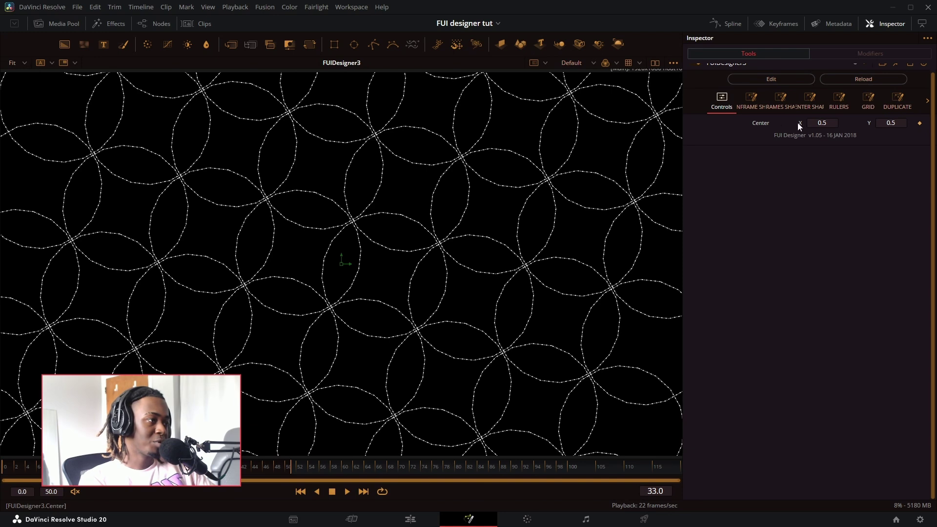
left_click_drag(797, 122, 873, 122)
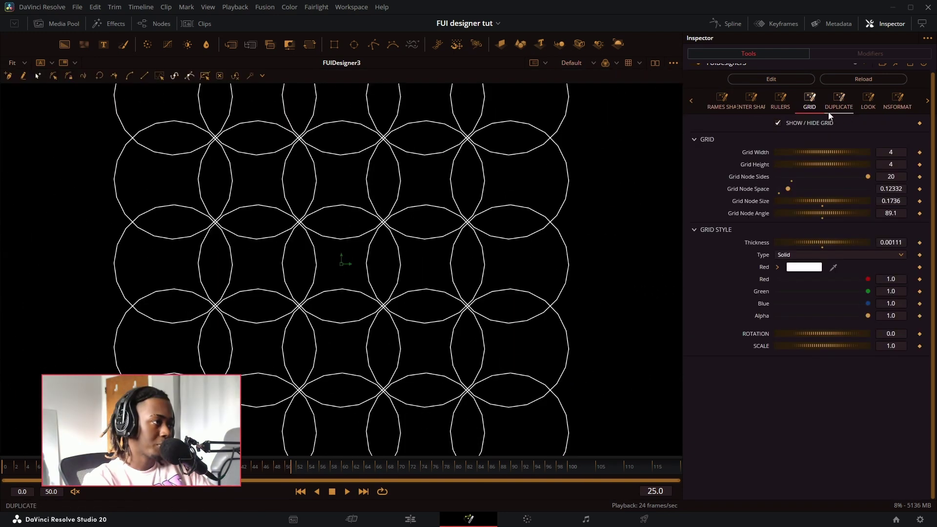
left_click(839, 100)
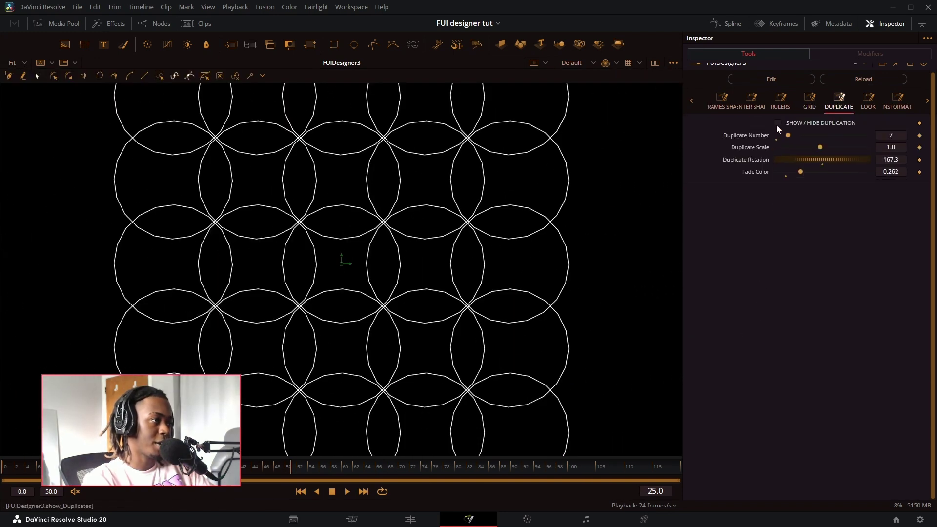
left_click(802, 107)
left_click(832, 108)
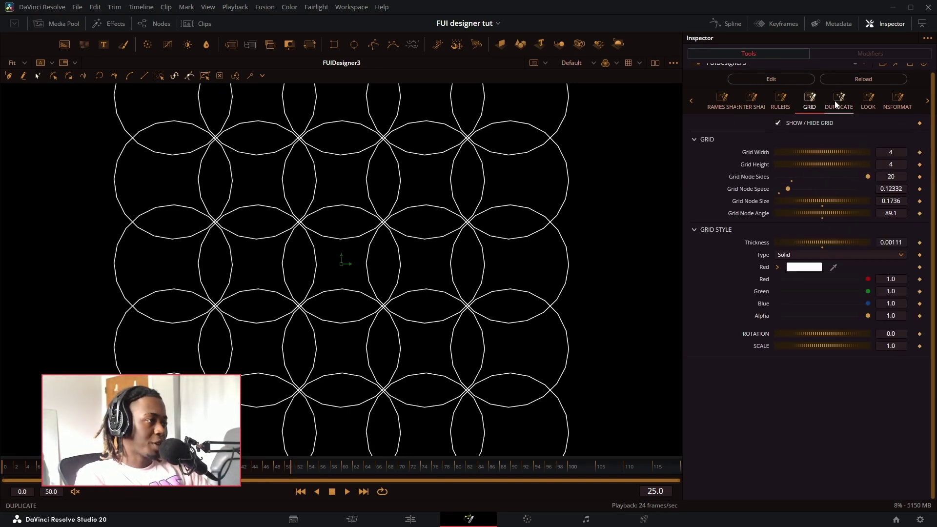
left_click(835, 104)
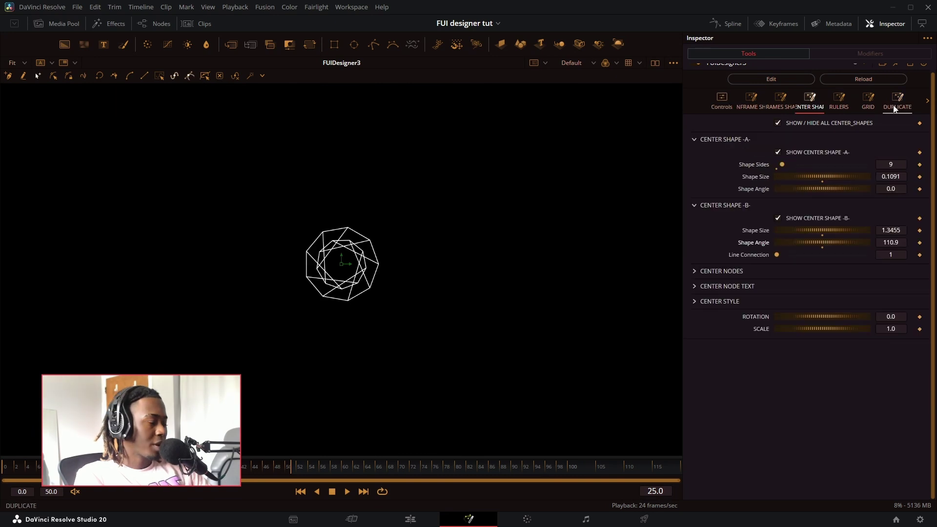
Step: Duplicate the center shapes with Duplicate Number 11 and raise their Duplicate Scale, Fade Color and Duplicate Rotation
left_click(894, 109)
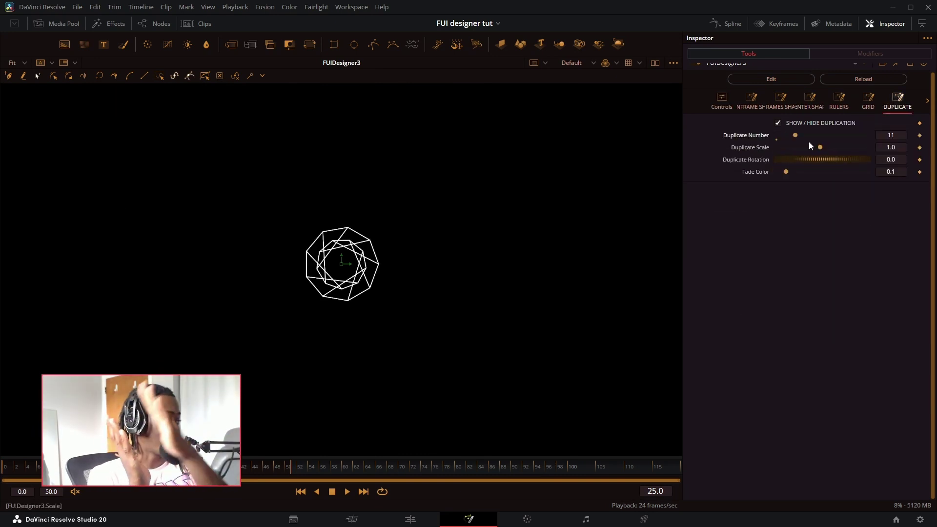
mouse_move(878, 150)
left_mouse_down()
mouse_move(936, 150)
mouse_move(873, 151)
left_mouse_up()
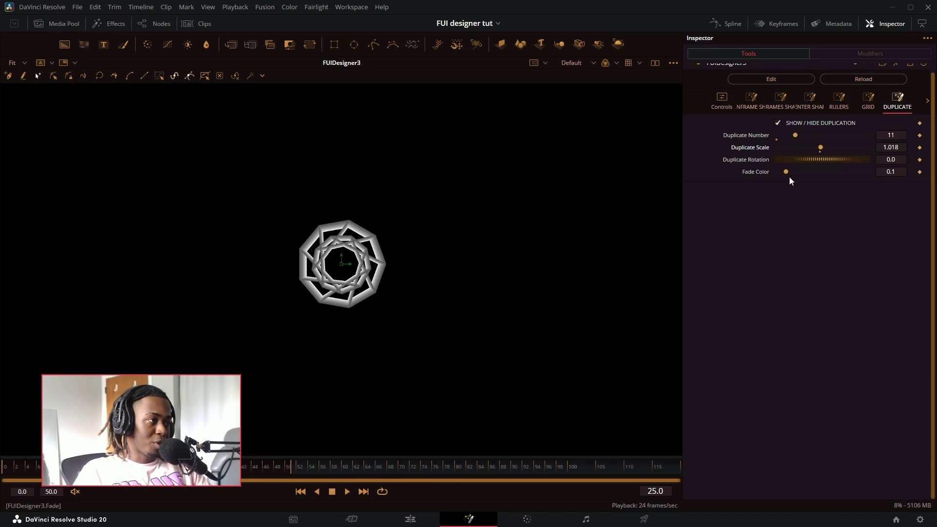
left_click_drag(786, 174, 790, 172)
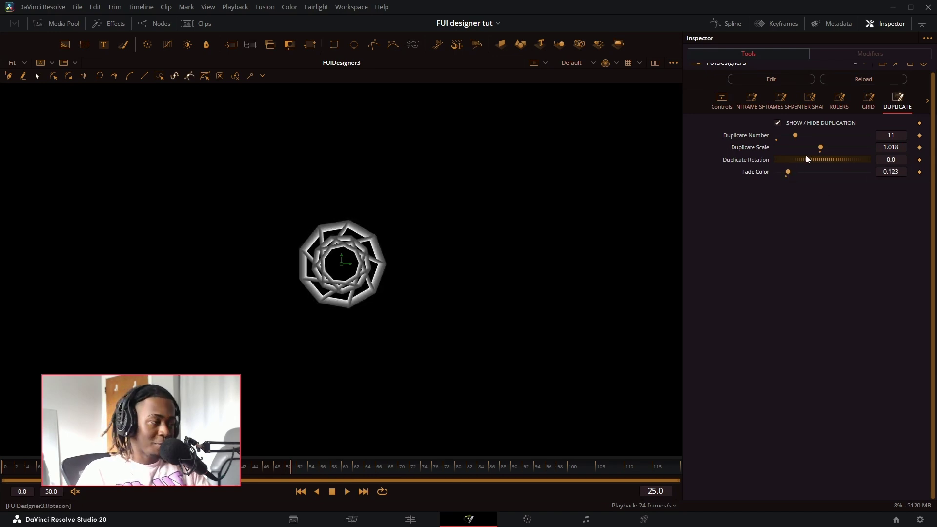
scroll(800, 160, "up", 1)
left_click_drag(822, 156, 837, 155)
mouse_move(787, 180)
left_mouse_down()
mouse_move(806, 182)
mouse_move(788, 183)
mouse_move(792, 169)
left_mouse_up()
left_click_drag(881, 168, 903, 168)
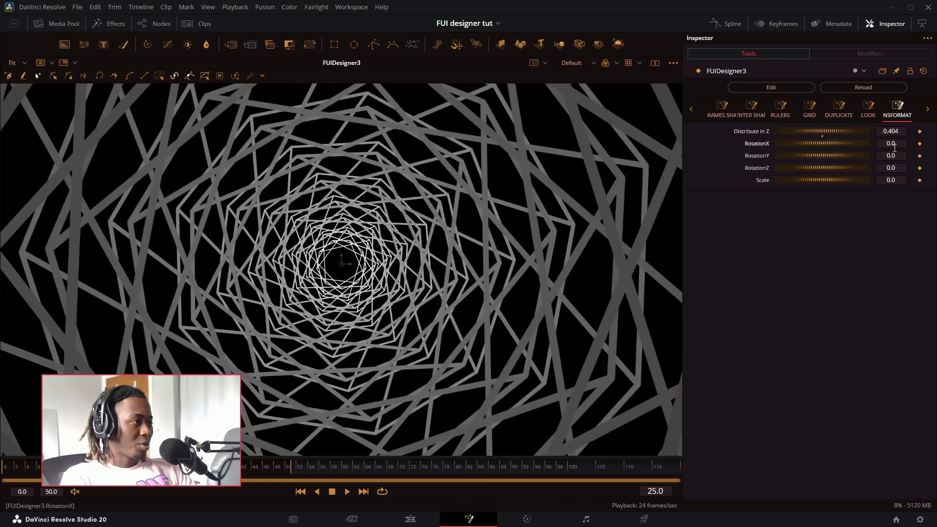
Step: Transform the duplicated center shapes in 3D with Distribute in Z 0.133, RotationX -39.4 and RotationY -29.4
left_click_drag(895, 144, 875, 130)
mouse_move(815, 131)
left_mouse_down()
mouse_move(795, 131)
mouse_move(809, 131)
left_mouse_up()
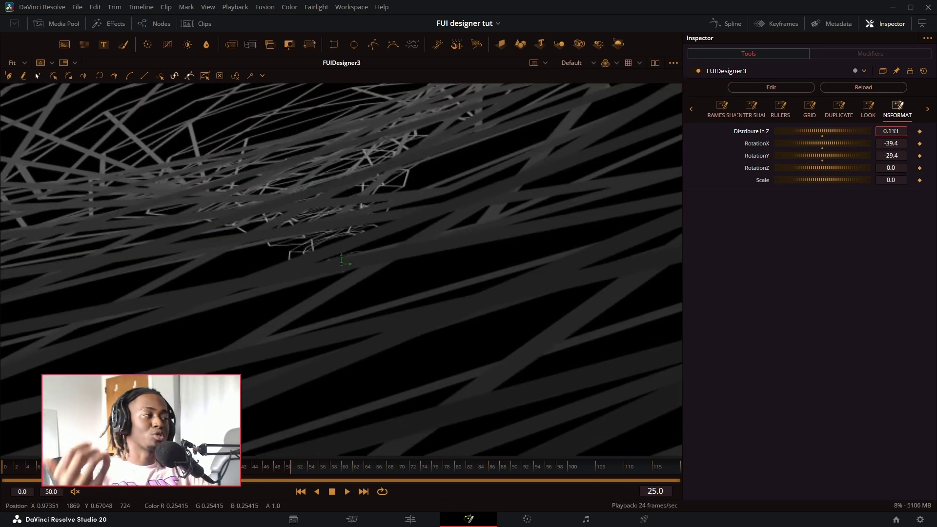
Step: Add a Gaussian glow with Softness 2.35, Glow 0.615 and Glow Blend 0.321, and draw the graphic on a transparent background
left_click(836, 111)
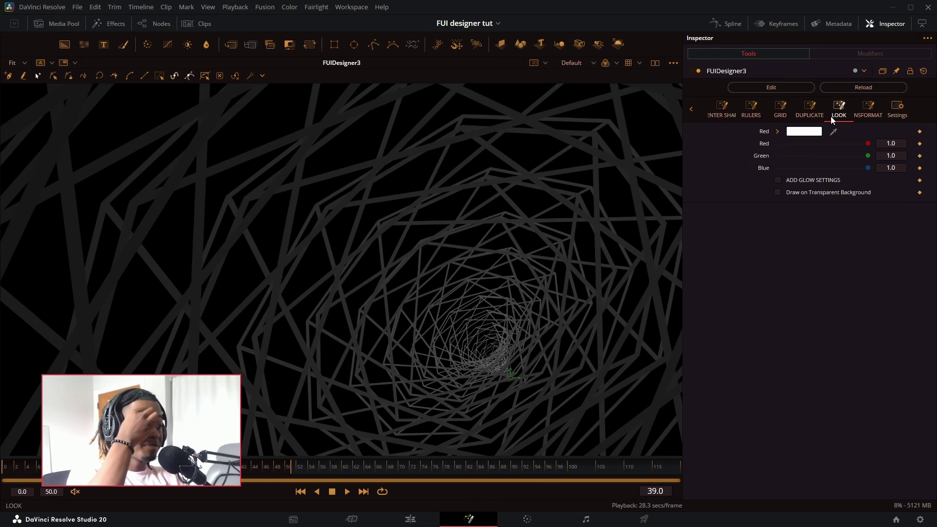
mouse_move(867, 156)
left_mouse_down()
mouse_move(803, 161)
mouse_move(878, 168)
left_mouse_up()
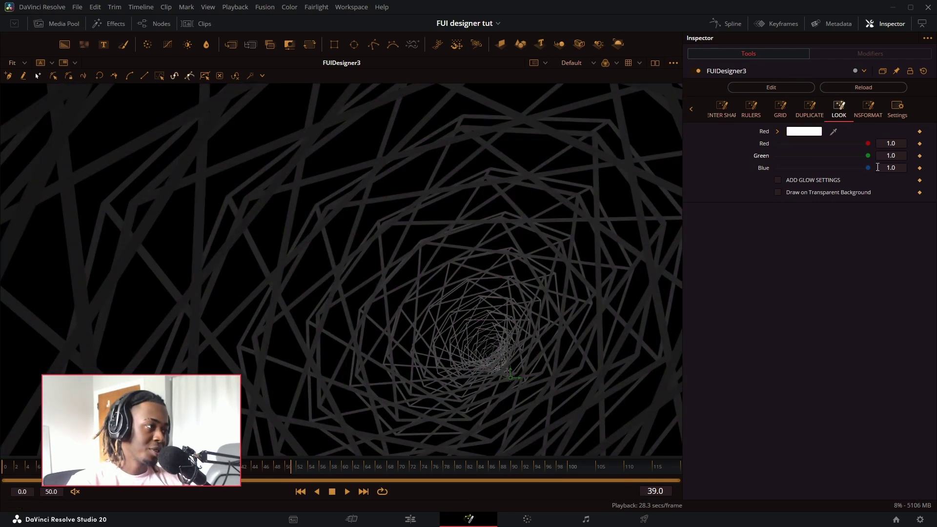
left_click(778, 181)
left_click_drag(777, 205, 883, 200)
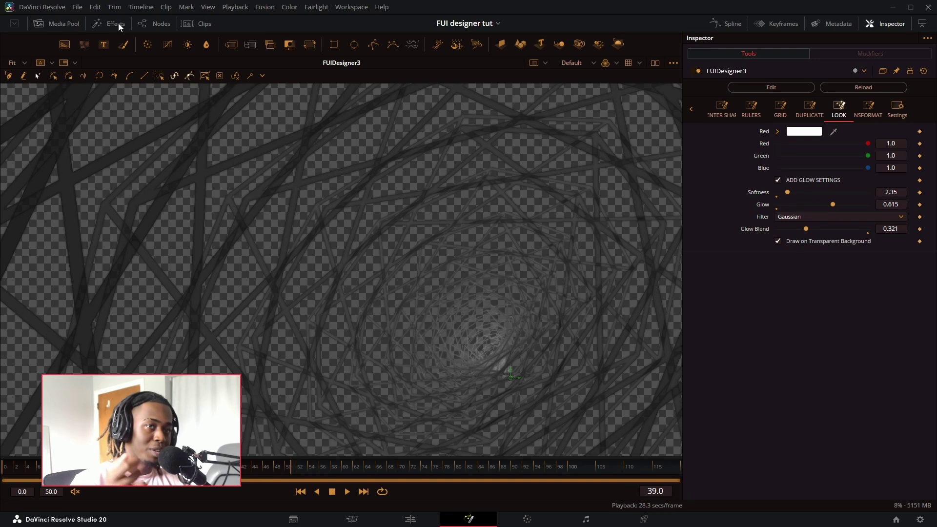
Step: Show the node graph and replace the FUI Designer after Background3 with a fresh one, moving Background3 higher
left_click(155, 25)
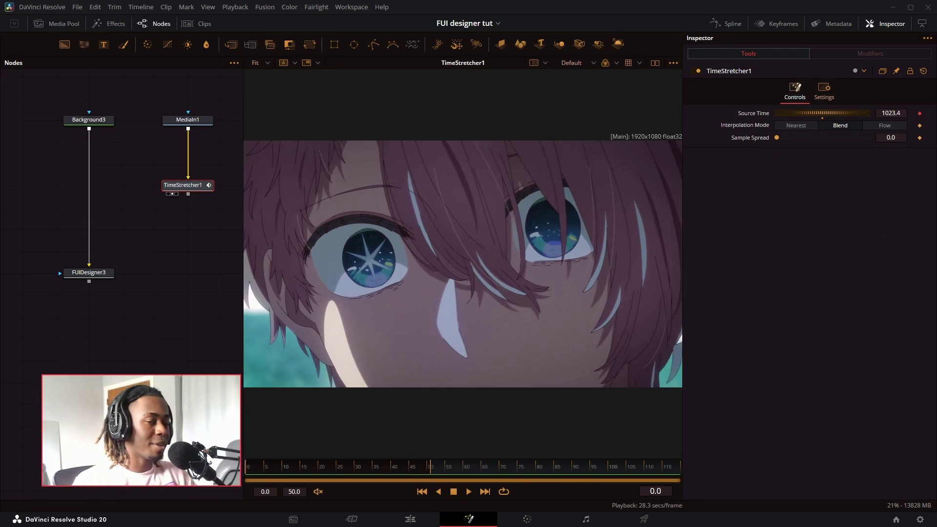
left_click_drag(184, 319, 167, 327)
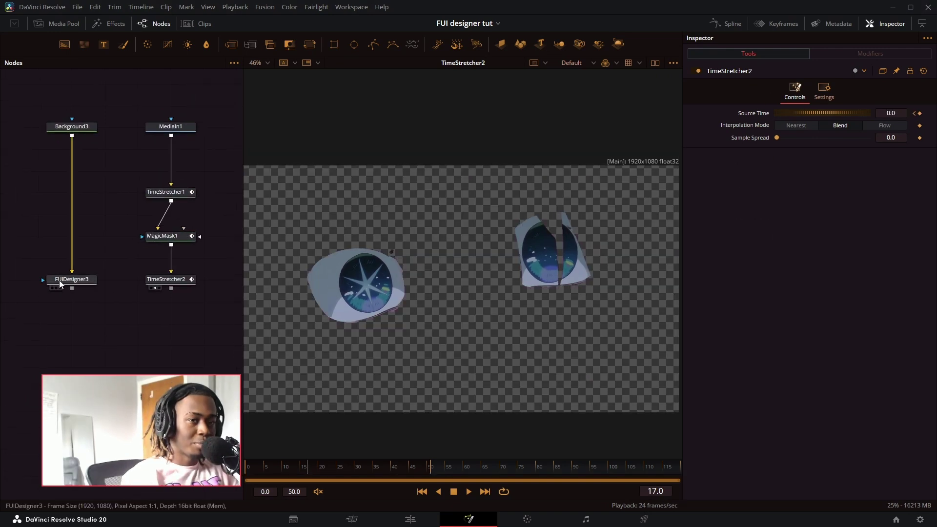
left_click(72, 279)
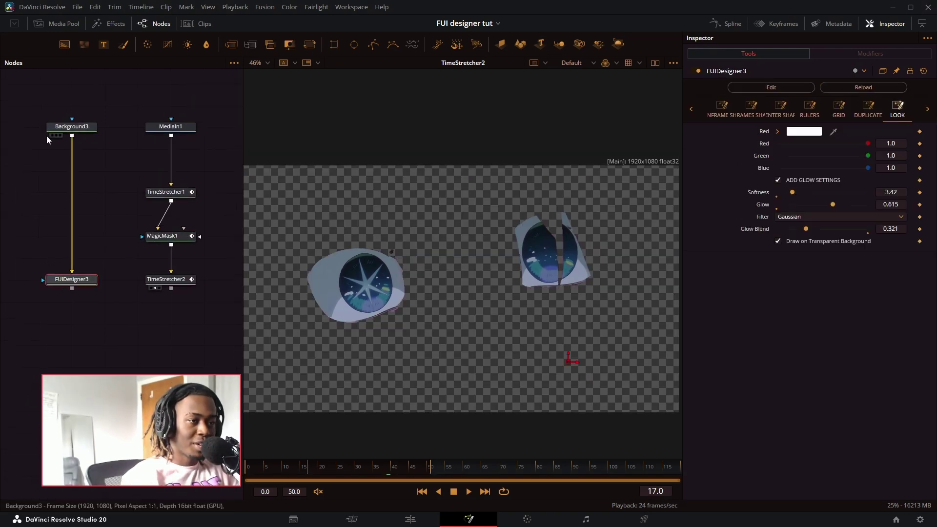
left_click_drag(50, 134, 64, 151)
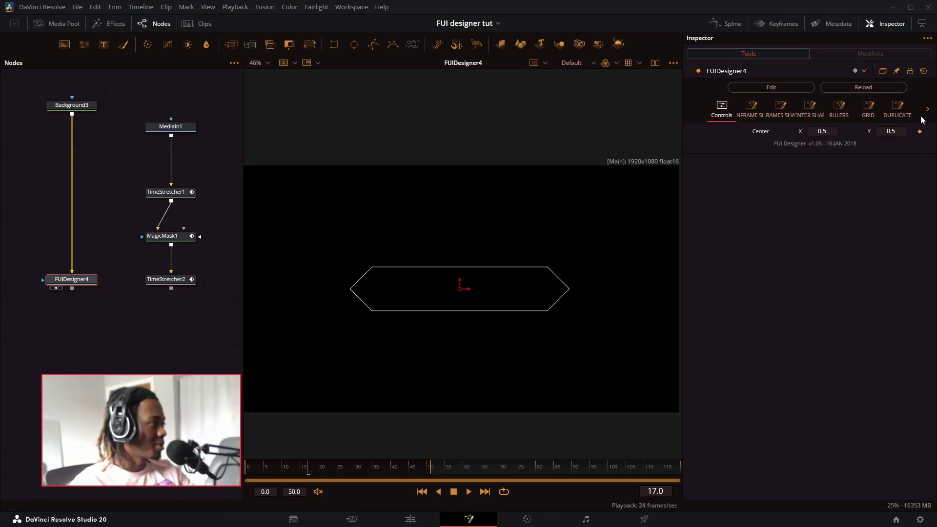
Step: Duplicate the new FUI Designer's frame with Duplicate Number 11 and Duplicate Rotation 61.8, and move its node closer to Background3
left_click_drag(776, 144, 817, 167)
left_click(778, 131)
left_click_drag(79, 276, 80, 211)
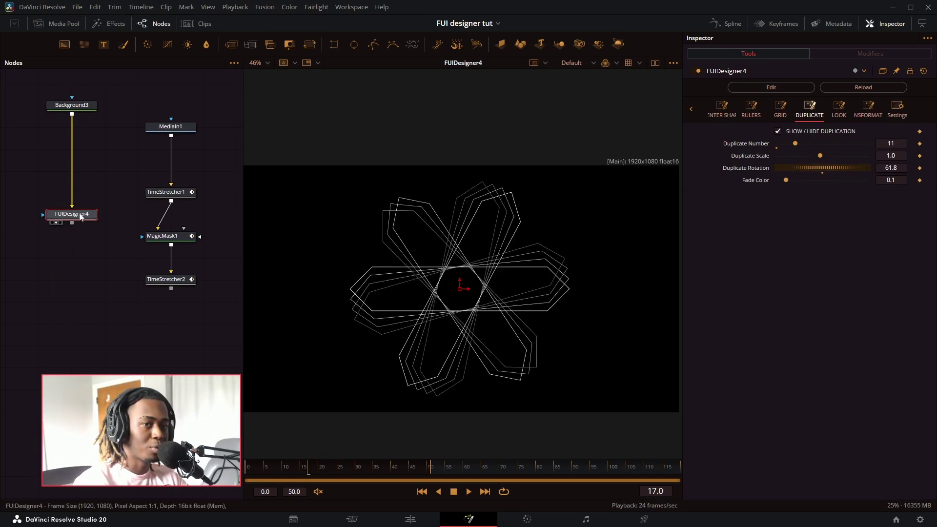
Step: Mask FUIDesigner4 with a Matte Control node that takes TimeStretcher2 as its inverted garbage matte
left_click(68, 252)
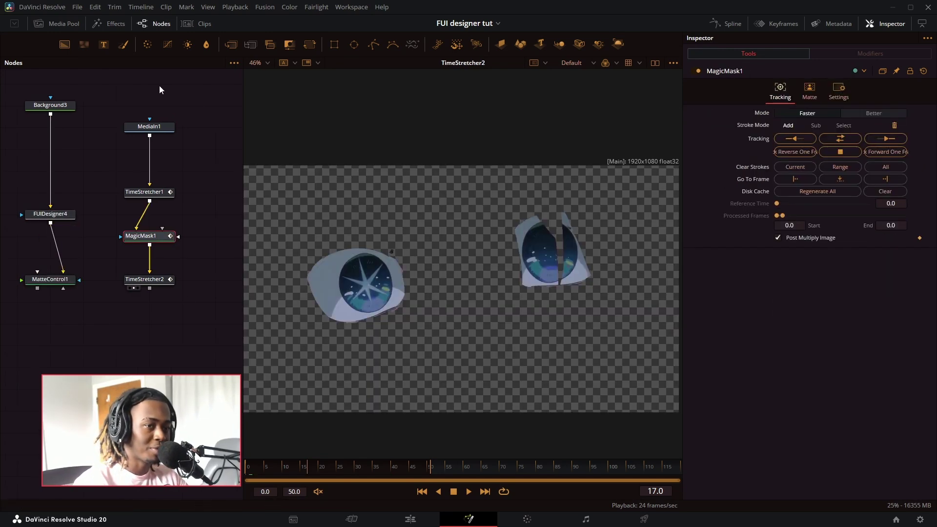
left_click_drag(159, 86, 130, 301)
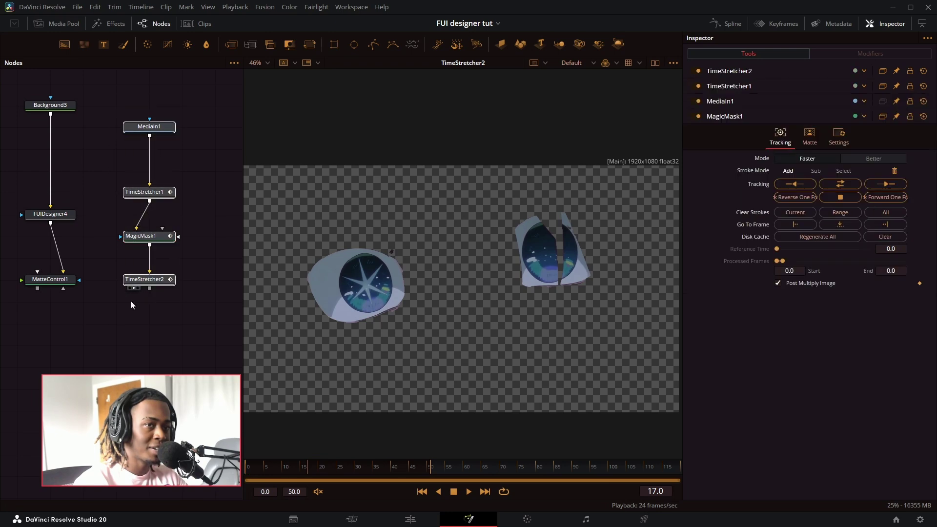
left_click_drag(183, 266, 571, 318)
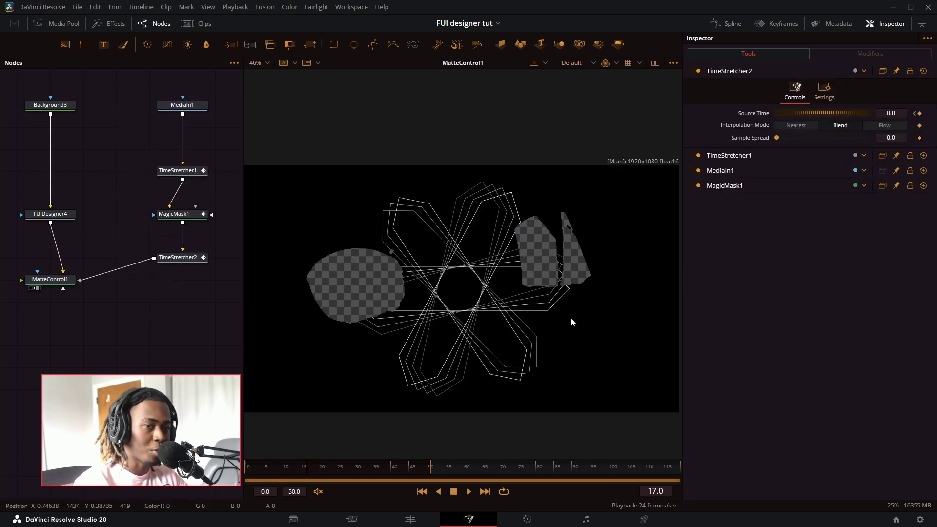
left_click(56, 281)
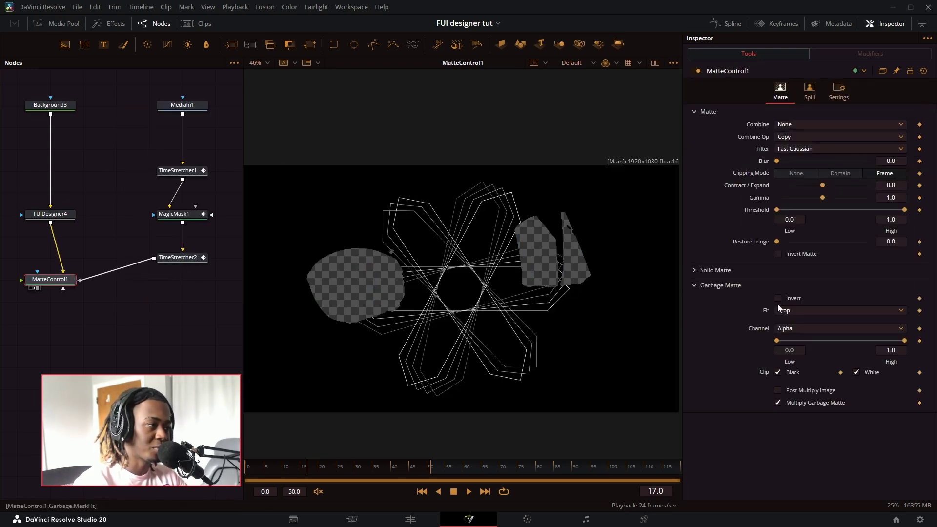
left_click(778, 298)
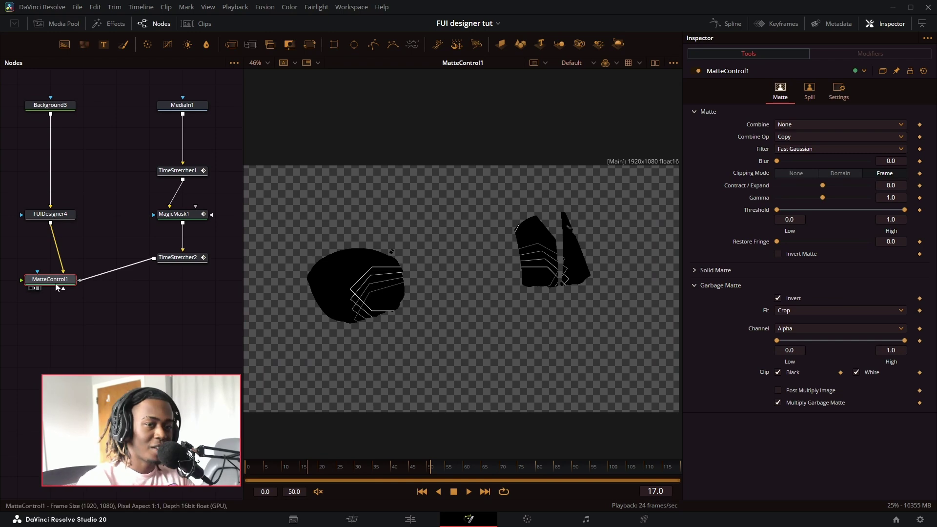
Step: Set the Center Y of FUIDesigner4 to 0.572 to reposition the graphic within the eye masks
left_click(57, 213)
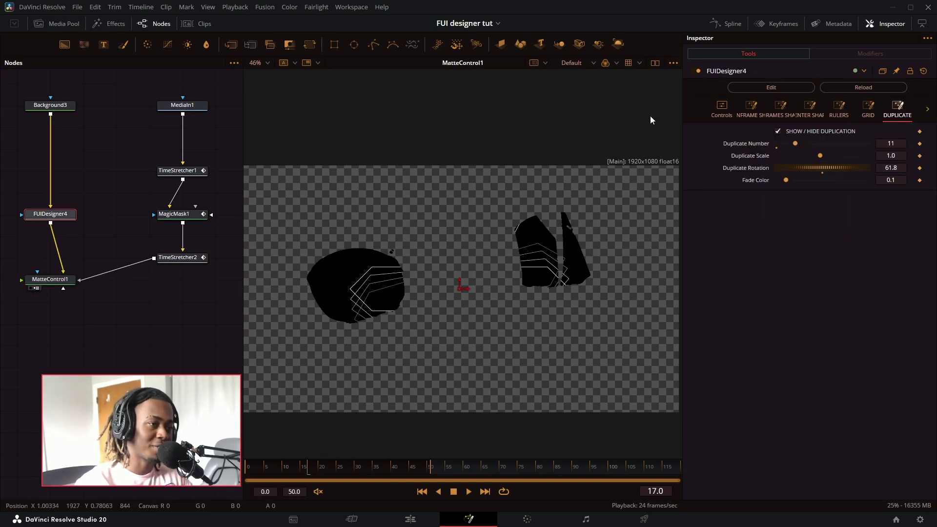
left_click(721, 108)
left_click_drag(891, 130, 913, 131)
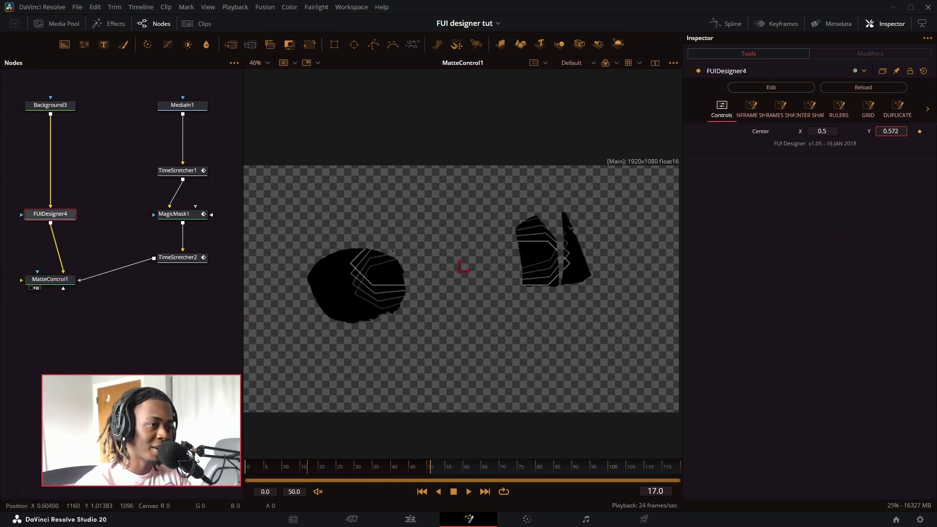
Step: Set FUIDesigner4's main frame rotation to -7.3, scale to 0.288 and center to 0.265, 0.514, and duplicate it together with Background3
left_click(751, 109)
left_click_drag(798, 194, 786, 197)
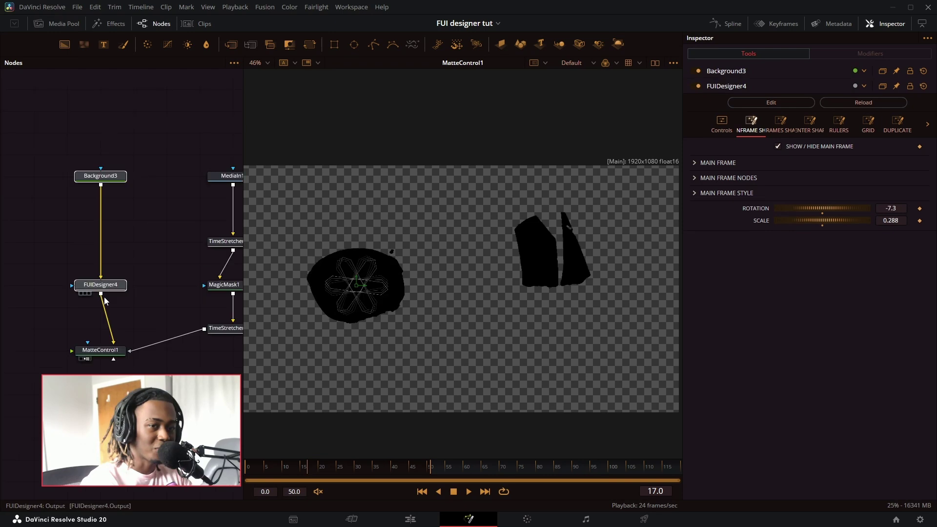
left_click_drag(101, 176, 34, 176)
key("ctrl+v")
left_click_drag(133, 284, 132, 241)
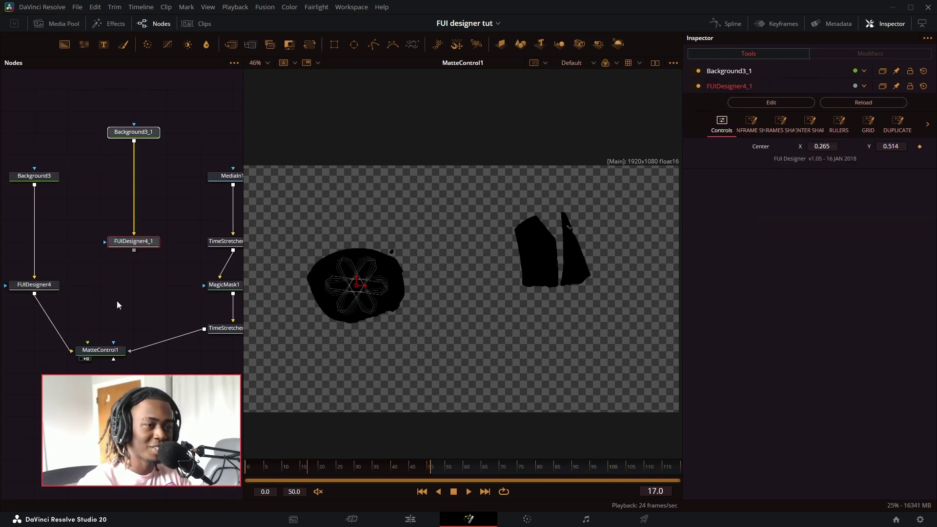
Step: Merge the copied FUIDesigner4_1 over FUIDesigner4 ahead of MatteControl1, setting its Center X to 0.715 and raising it into the other eye
left_click(118, 303)
key("m")
left_click_drag(114, 306, 35, 325)
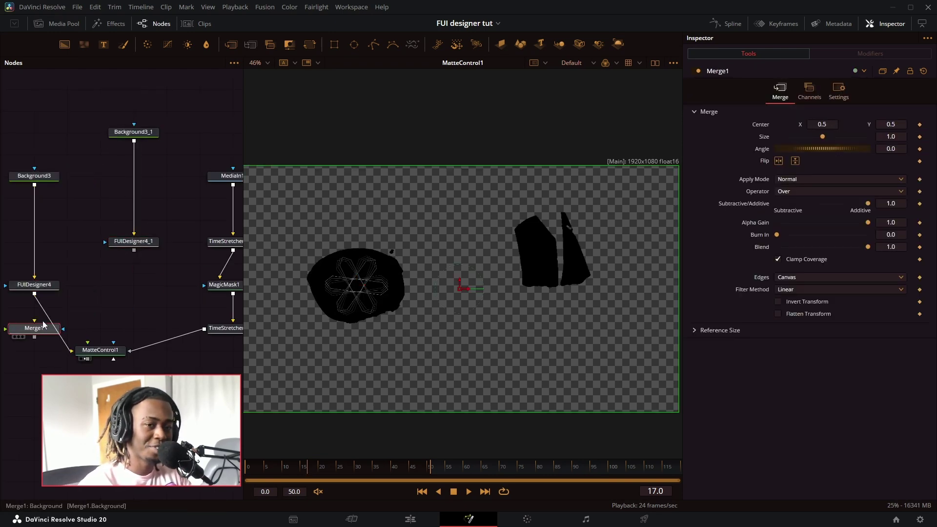
left_click_drag(815, 131, 823, 130)
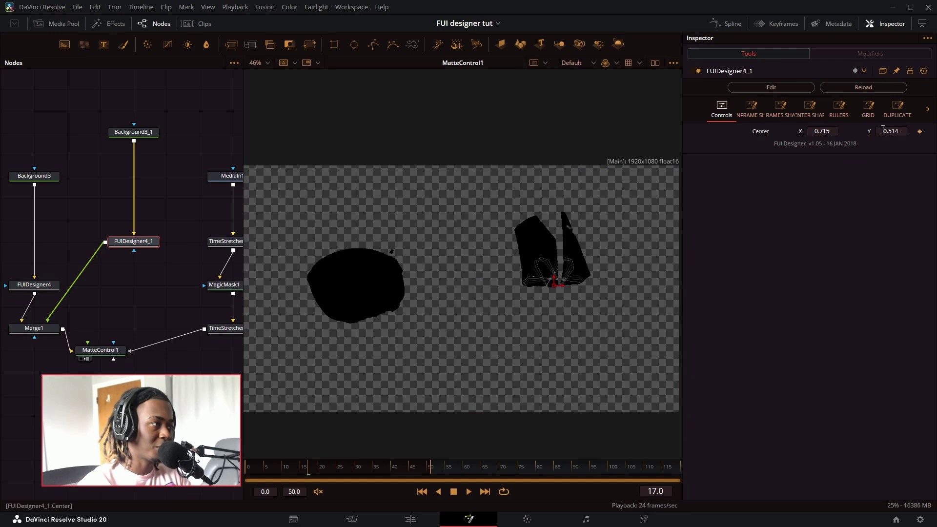
left_click_drag(883, 129, 888, 130)
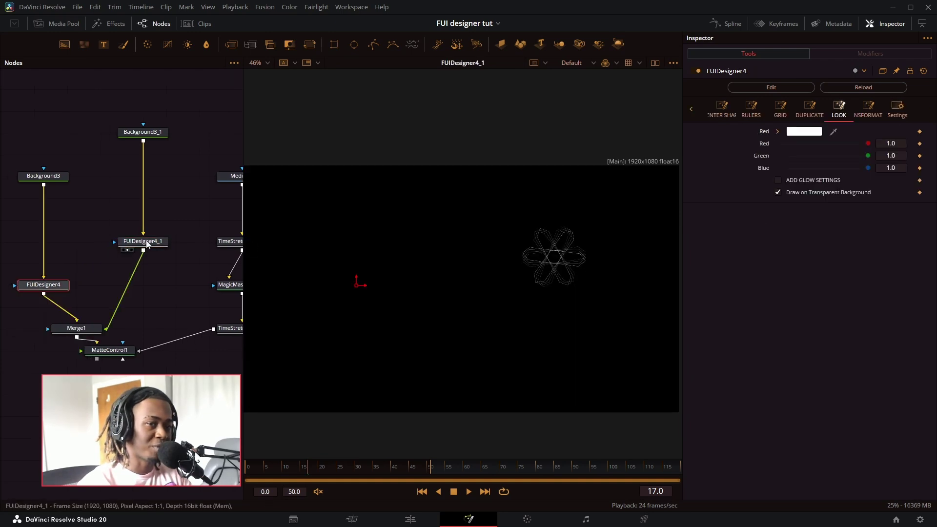
Step: Draw FUIDesigner4_1 on a transparent background and add a Merge node below MatteControl1 for compositing the eyes
left_click(147, 242)
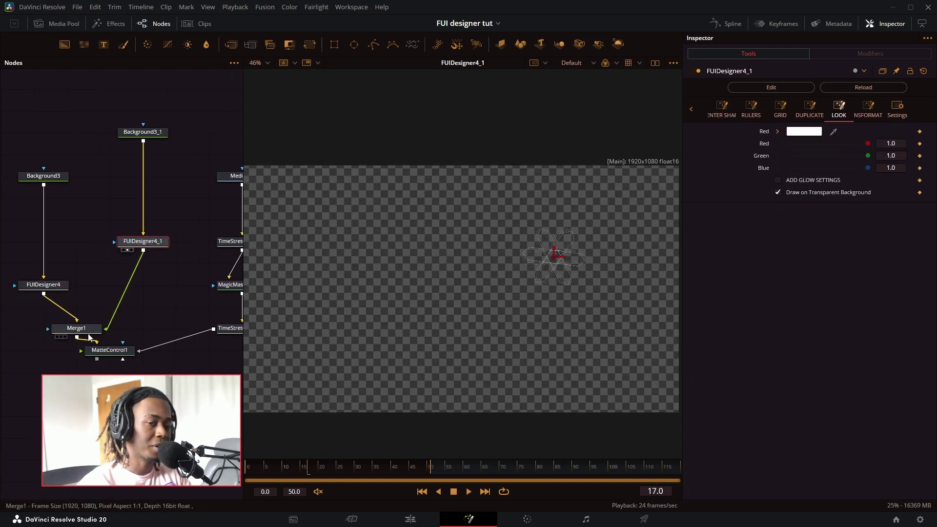
left_click_drag(83, 331, 568, 307)
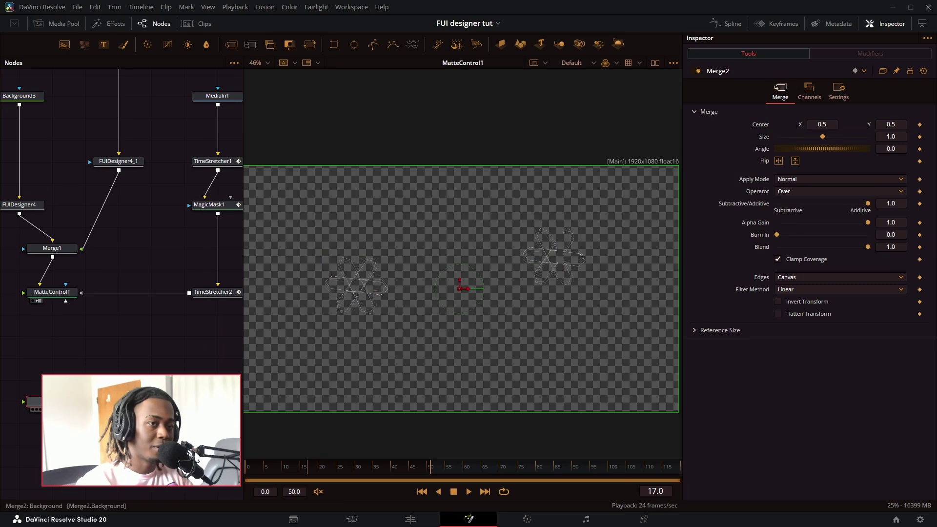
scroll(122, 220, "up", 1)
left_click_drag(186, 302, 562, 357)
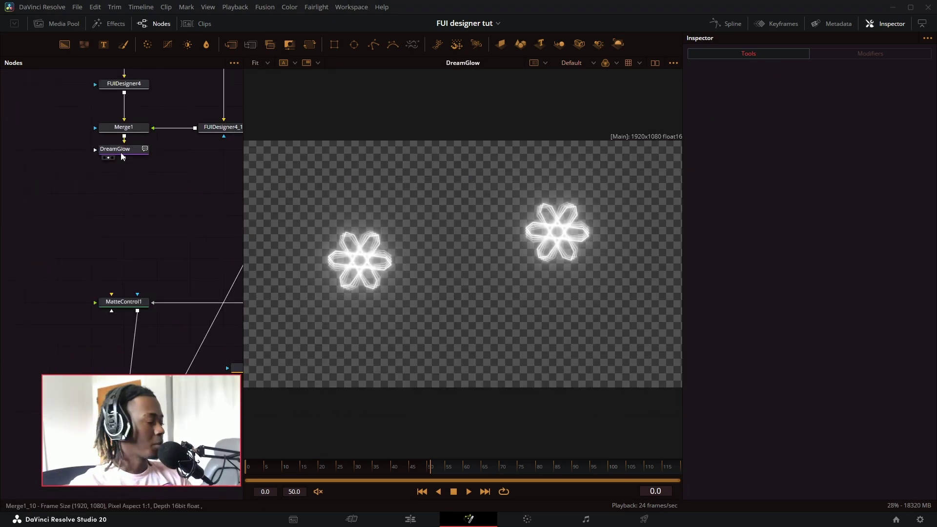
Step: Move DreamGlow further below Merge1, and add a StellarClouds node merged behind the glowing graphics
left_click_drag(121, 155, 124, 178)
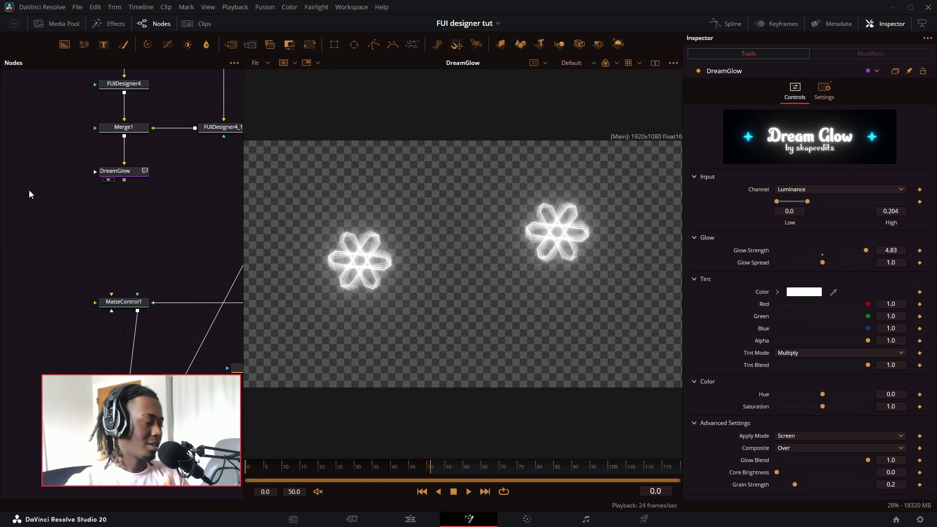
key("shift+space")
type("dream")
type("stellar")
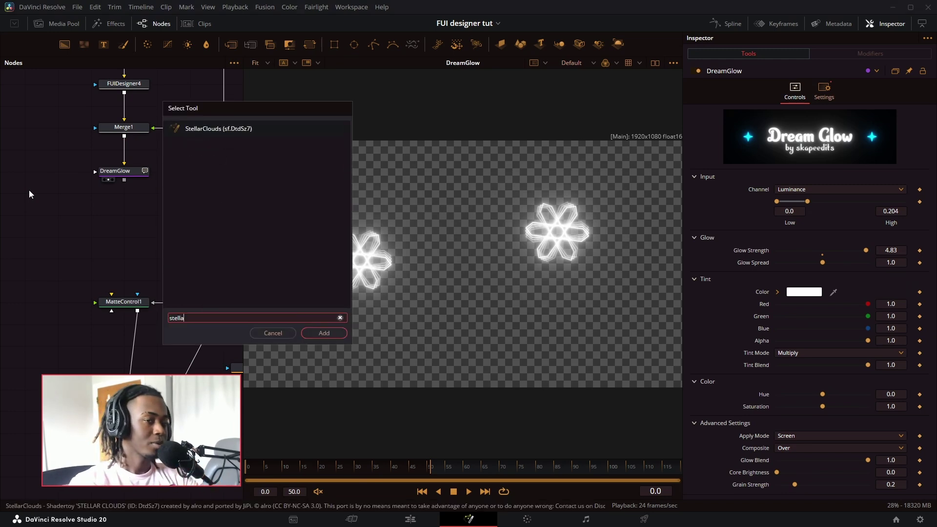
key("Return")
left_click_drag(27, 194, 143, 184)
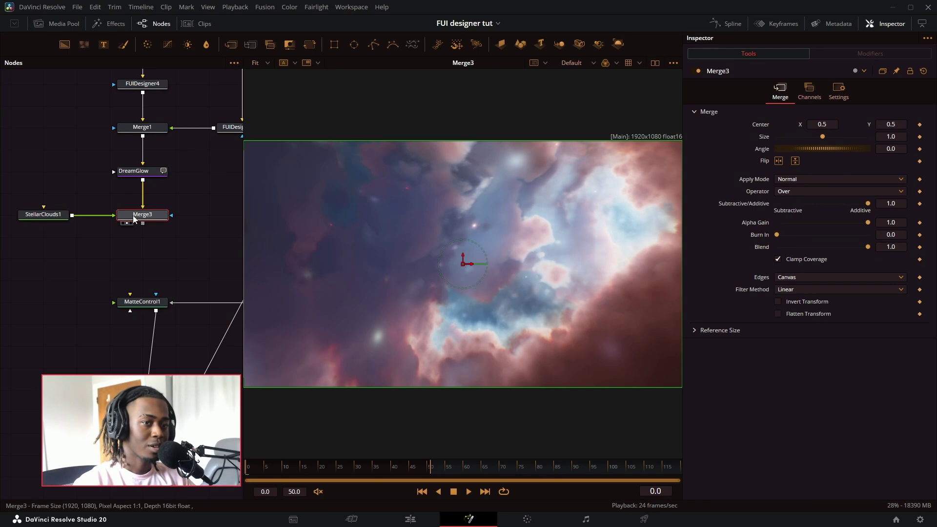
left_click(54, 216)
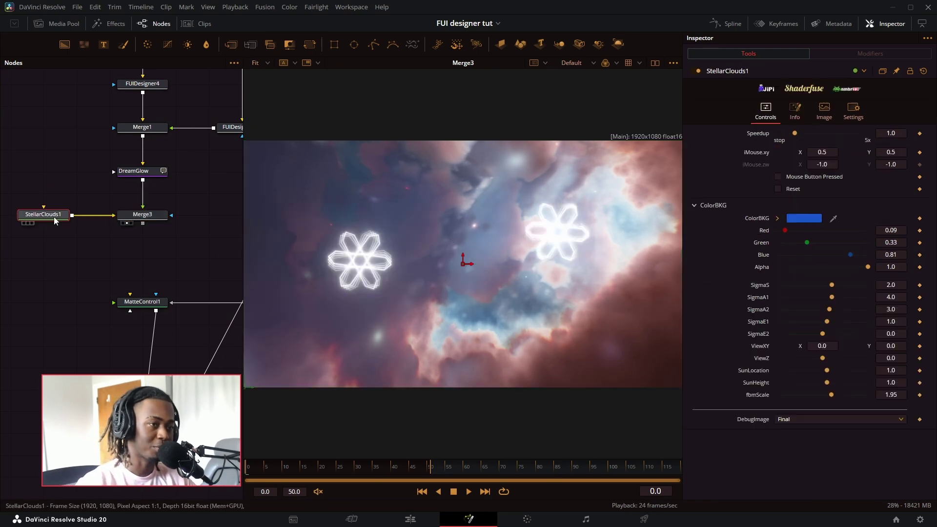
Step: Feed Merge3 into MatteControl1 and composite the masked eyes over the TimeStretcher1 footage in Merge2
left_click_drag(469, 251, 293, 391)
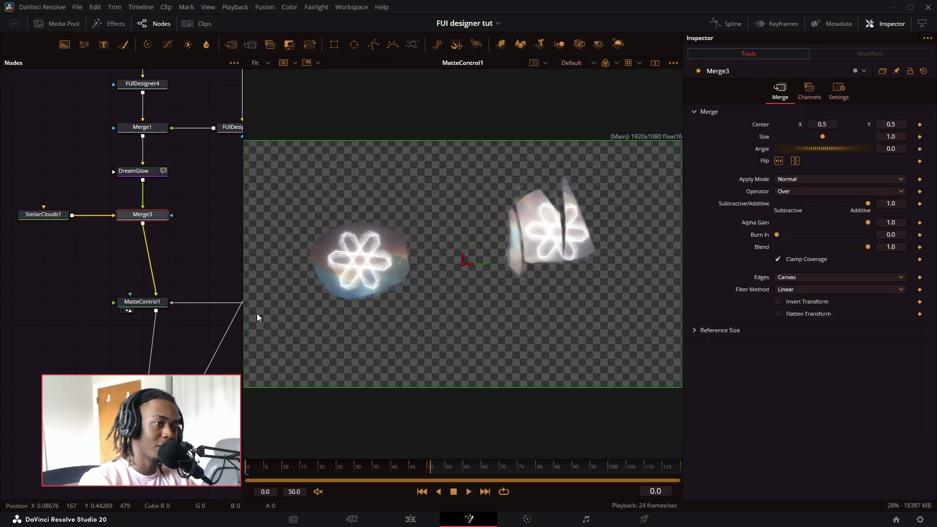
left_click(144, 303)
left_click_drag(195, 392, 126, 367)
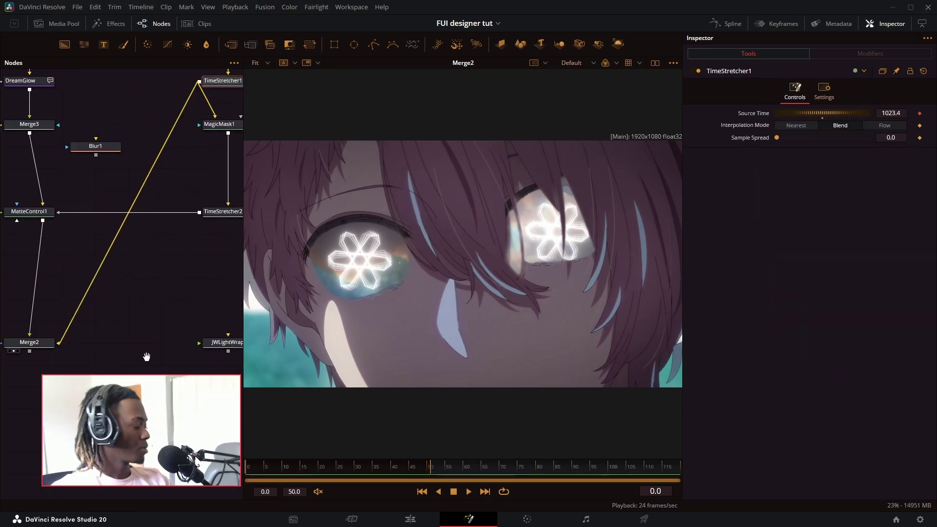
Step: Reposition JWLightWrap and cut the eyes out of the TimeStretcher1 footage with a second Matte Control node using TimeStretcher2's matte
left_click_drag(224, 344, 155, 443)
scroll(121, 222, "down", 2)
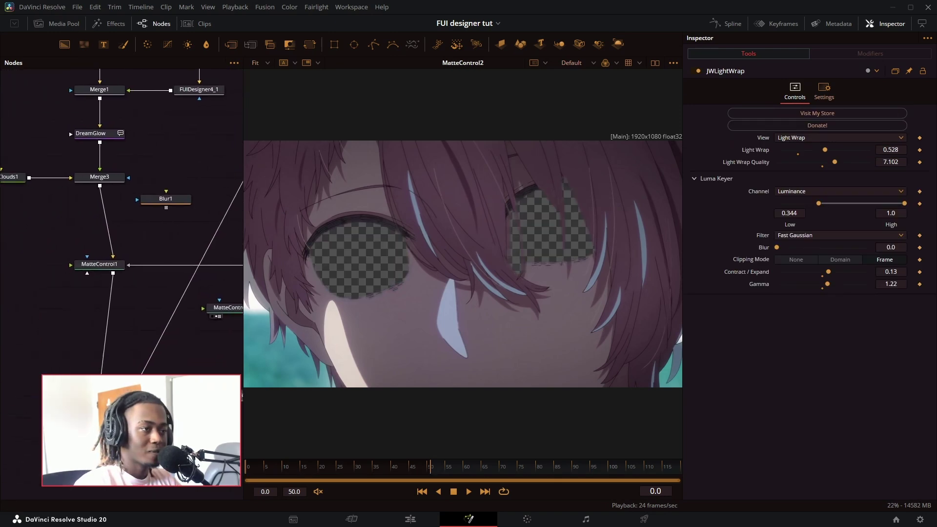
left_click_drag(174, 384, 104, 364)
scroll(103, 364, "down", 1)
Step: Connect MatteControl1 and MatteControl2 to JWLightWrap, view its result and adjust the Light Wrap amount
left_click_drag(29, 215, 446, 218)
left_click_drag(111, 282, 143, 232)
left_click_drag(73, 175, 191, 291)
left_click_drag(198, 241, 130, 355)
left_click(115, 284)
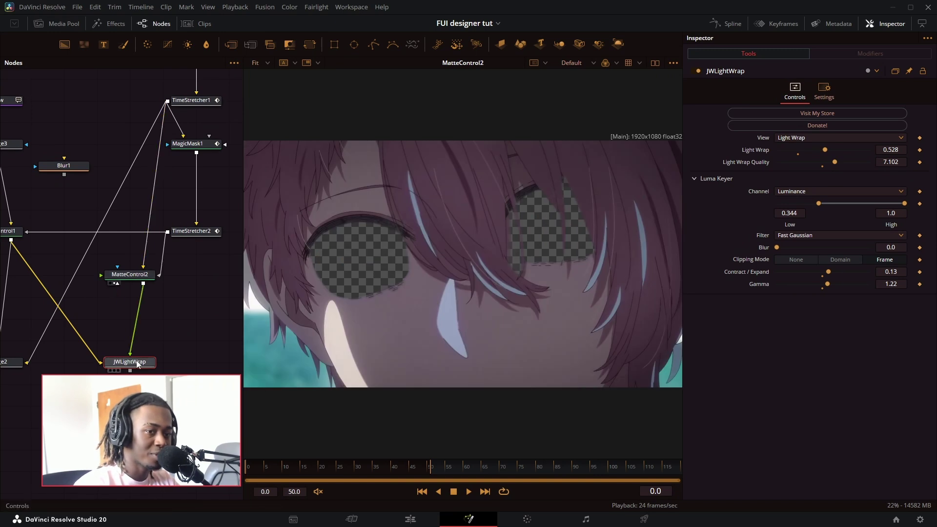
key("1")
mouse_move(825, 150)
left_mouse_down()
mouse_move(807, 150)
mouse_move(824, 157)
mouse_move(813, 157)
left_mouse_up()
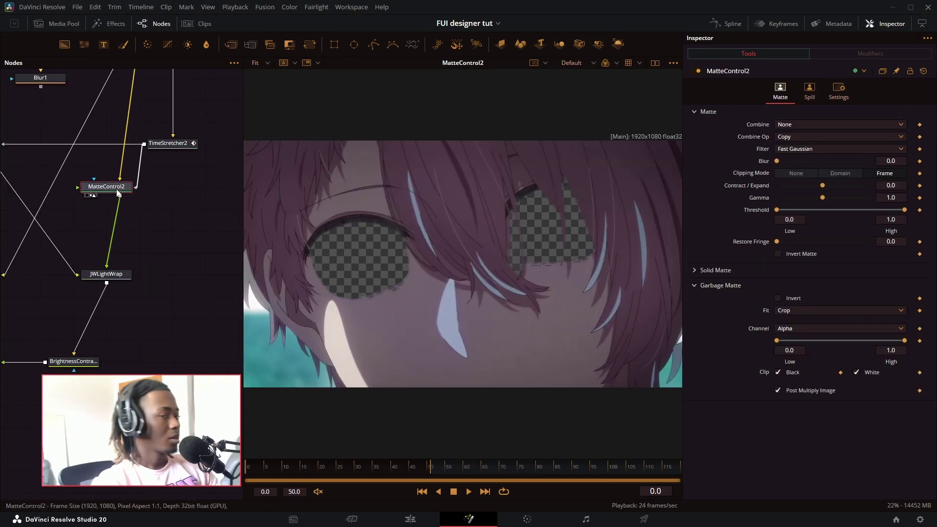
Step: Add a RimLightCC node fed by MatteControl2, view it and raise its Detail
right_click(189, 244)
type("rim")
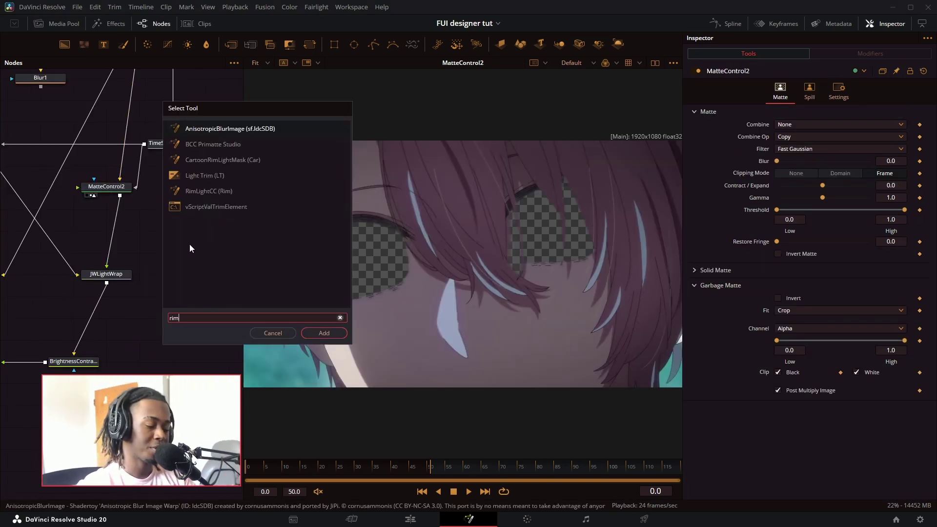
key("Down")
key("Down")
key("Down")
key("Down")
key("Return")
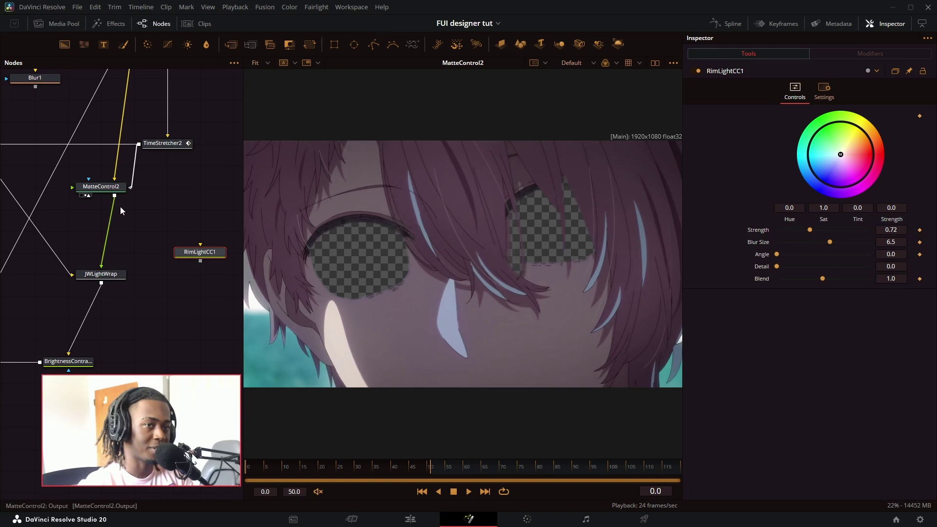
left_click_drag(119, 196, 158, 257)
key("2")
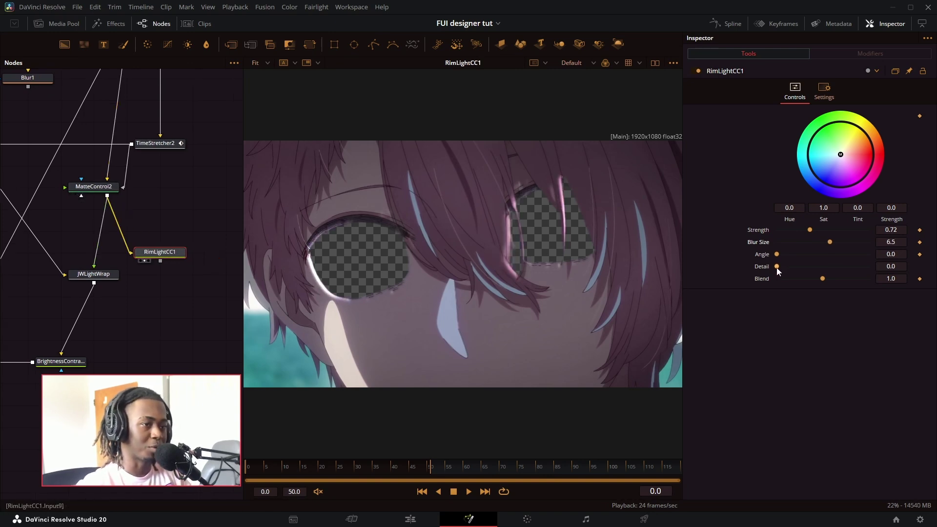
left_click_drag(777, 268, 817, 267)
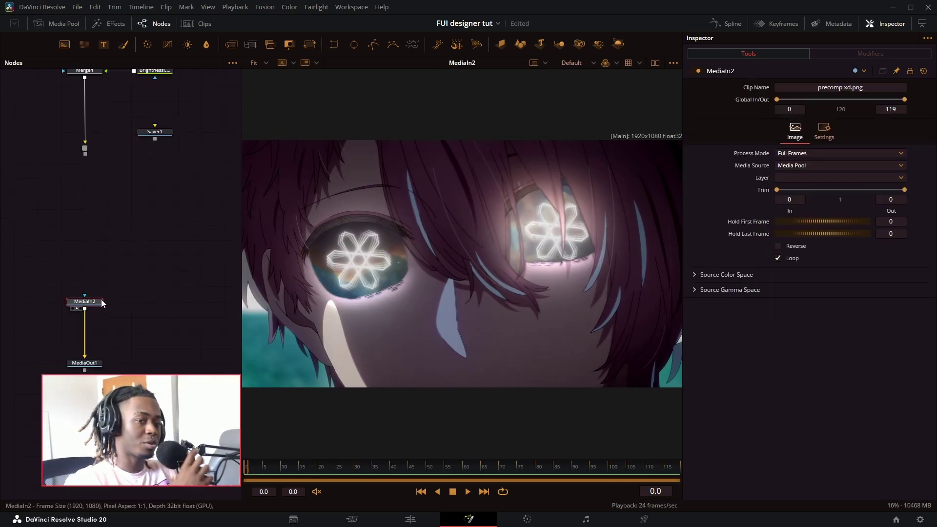
Step: Add a Glow It node after MediaIn2, the precomposed eye image
key("shift+space")
type("glow")
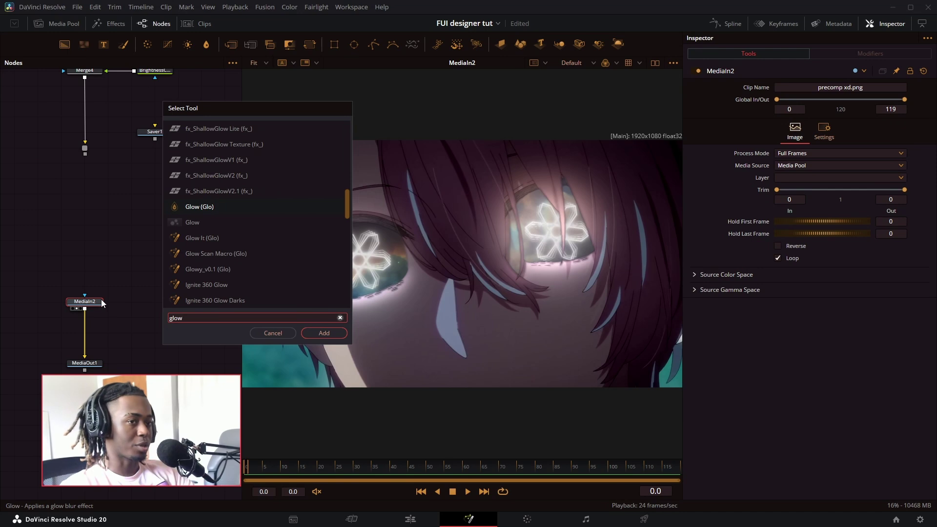
key("Down")
key("Down")
key("Return")
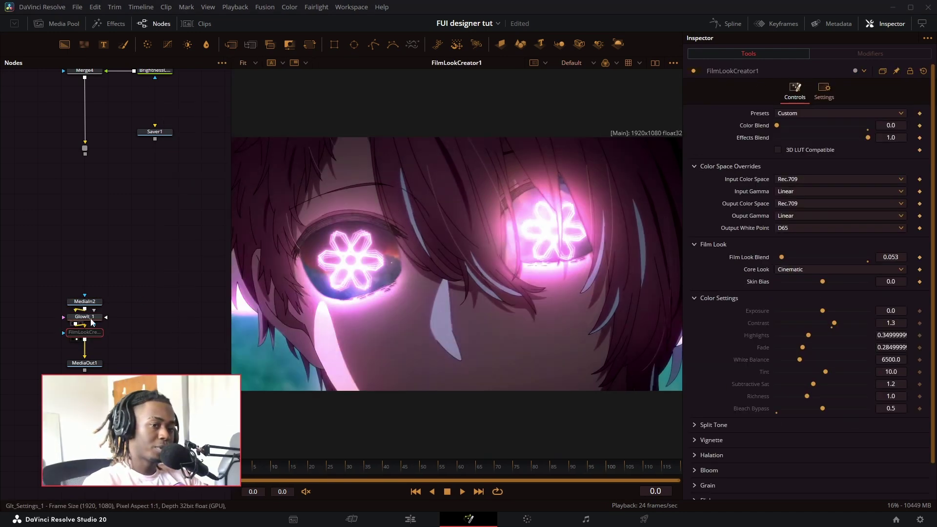
Step: Enable FilmLookCreator1 after the glow, apply its Bleach Bypass preset and set Film Look Blend to 0.401
left_click(91, 320)
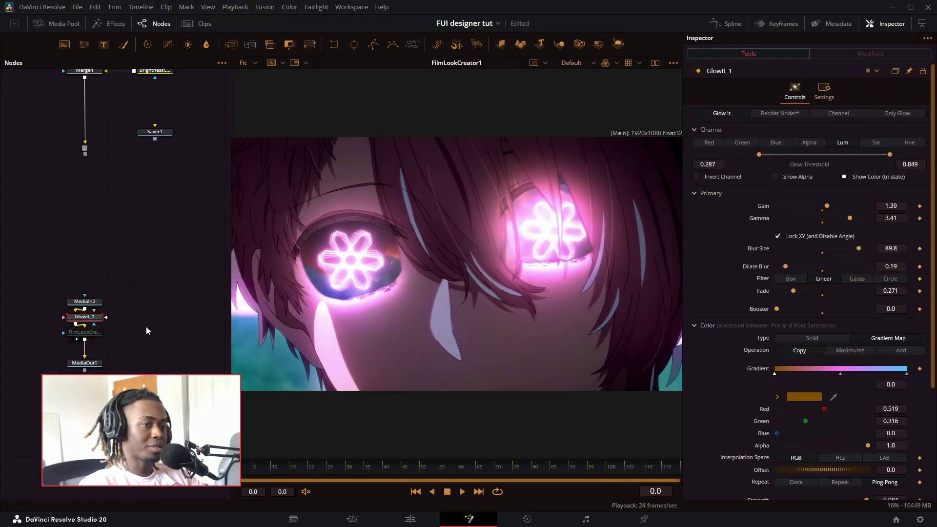
left_click(77, 335)
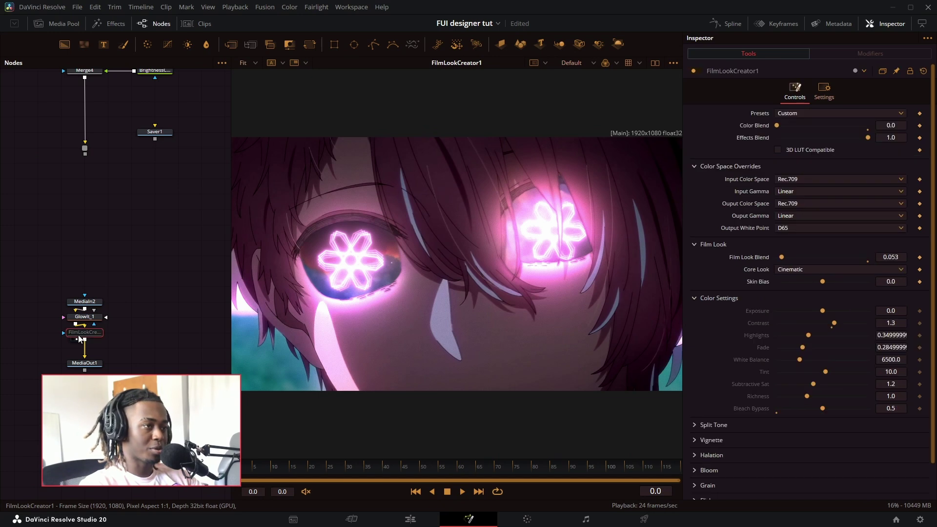
left_click(839, 113)
left_click(791, 167)
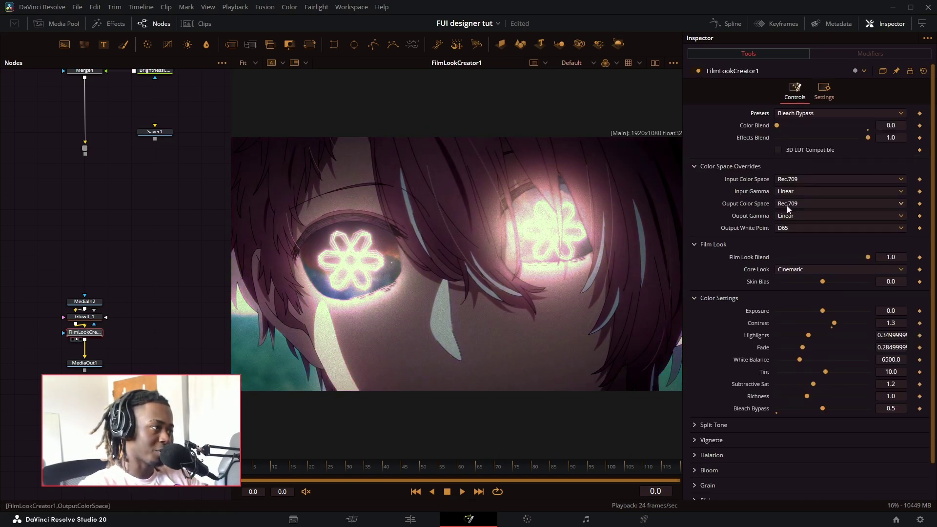
left_click_drag(869, 257, 776, 257)
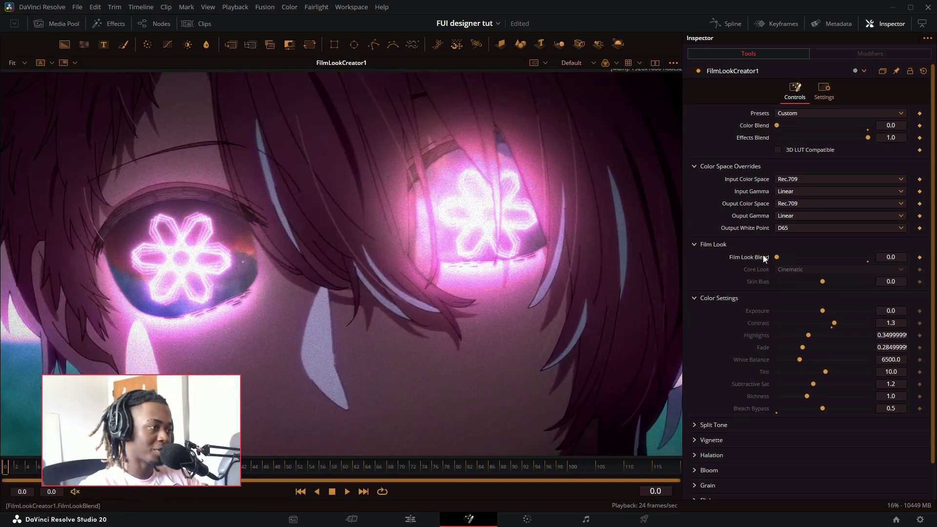
left_click_drag(776, 257, 812, 257)
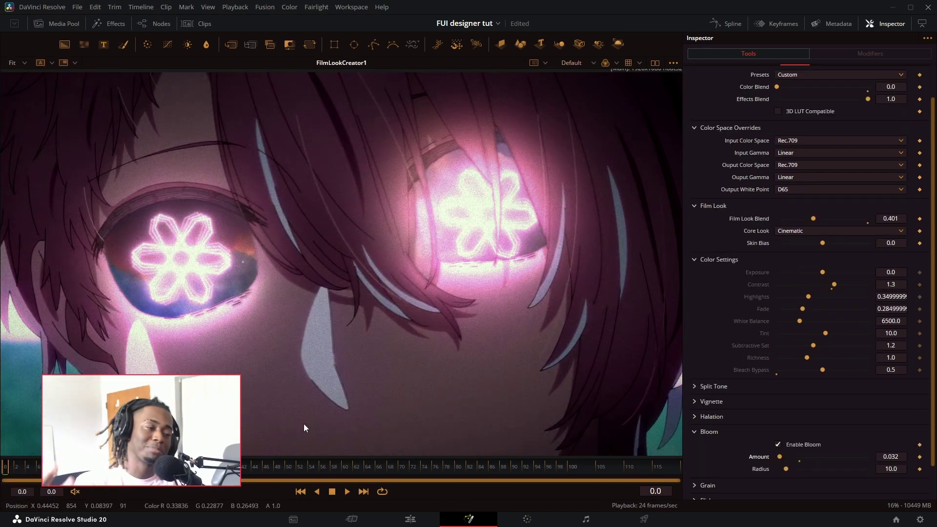